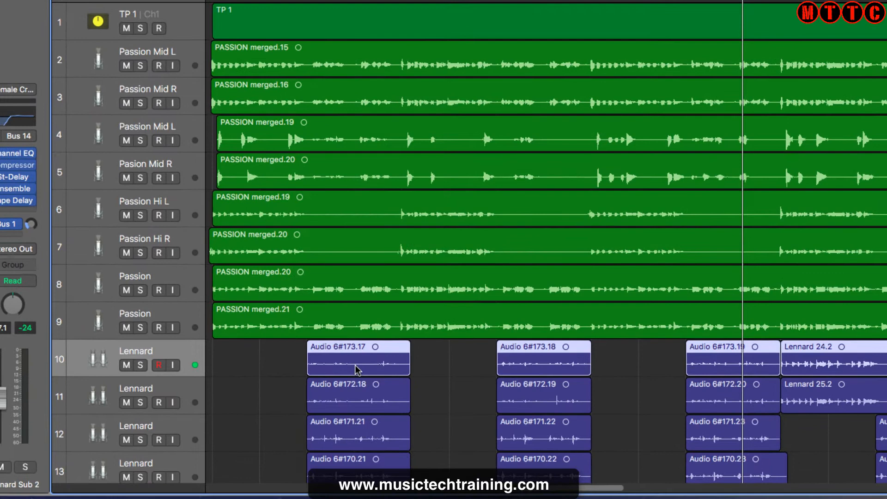
# Step: Try a relative gain change of ±1 dB on a selected waveform stretch in the File editor, then cancel it
pyautogui.doubleClick(356, 367)
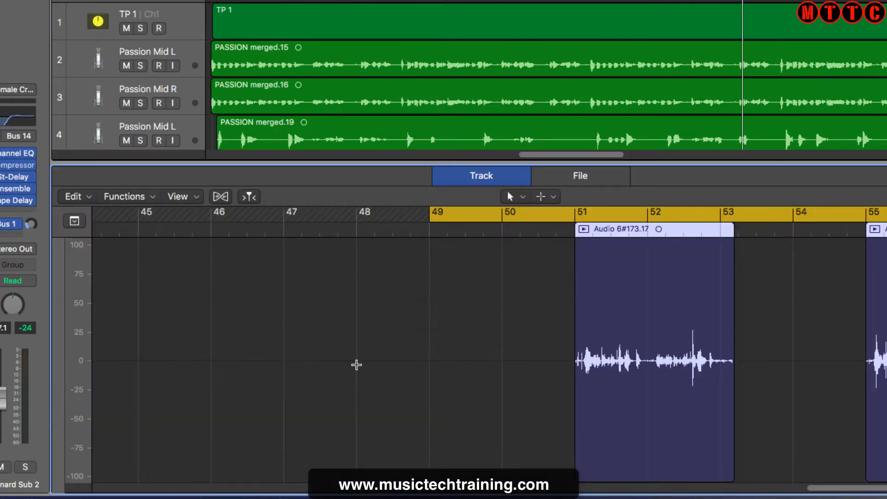
pyautogui.click(570, 182)
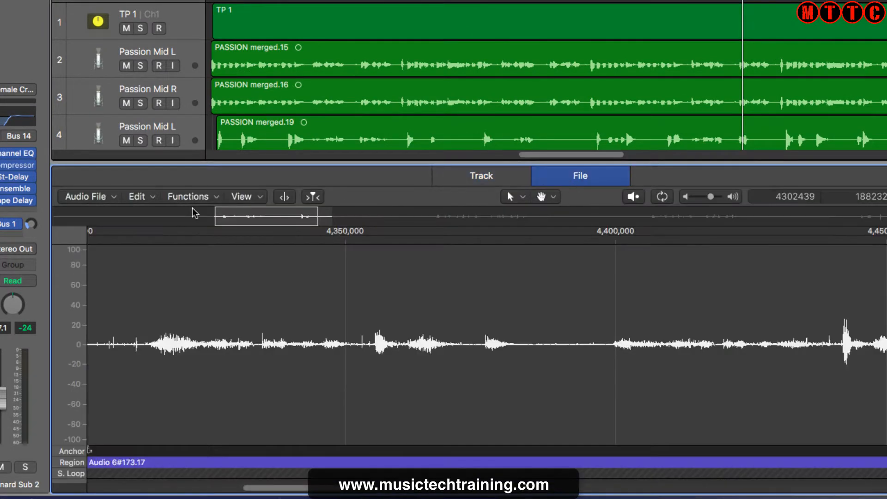
pyautogui.moveTo(127, 322)
pyautogui.mouseDown()
pyautogui.moveTo(681, 357)
pyautogui.moveTo(573, 361)
pyautogui.mouseUp()
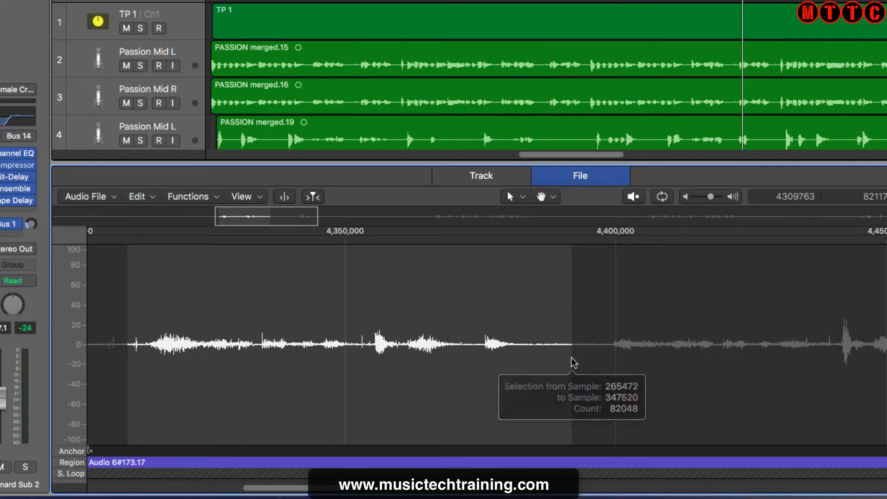
pyautogui.click(201, 197)
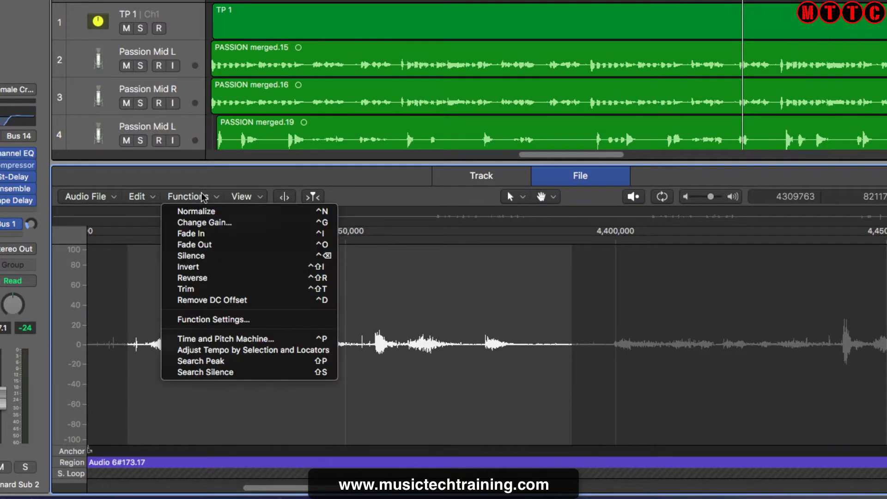
pyautogui.click(234, 223)
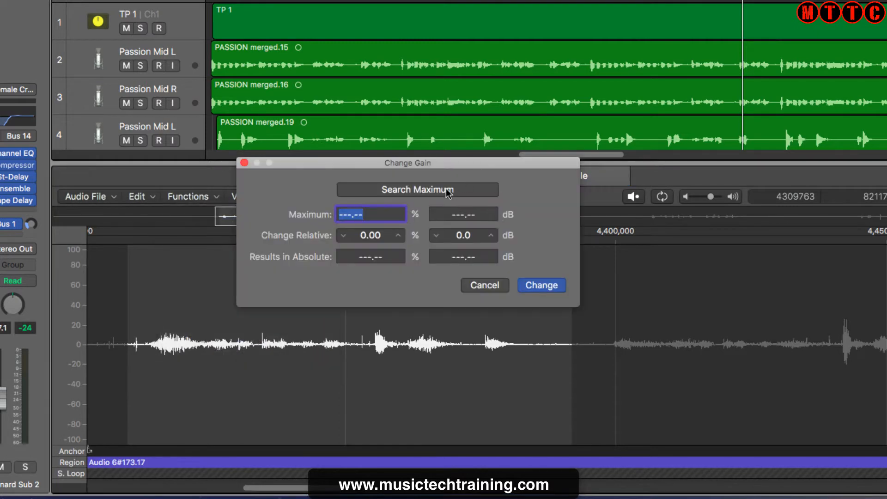
pyautogui.click(447, 193)
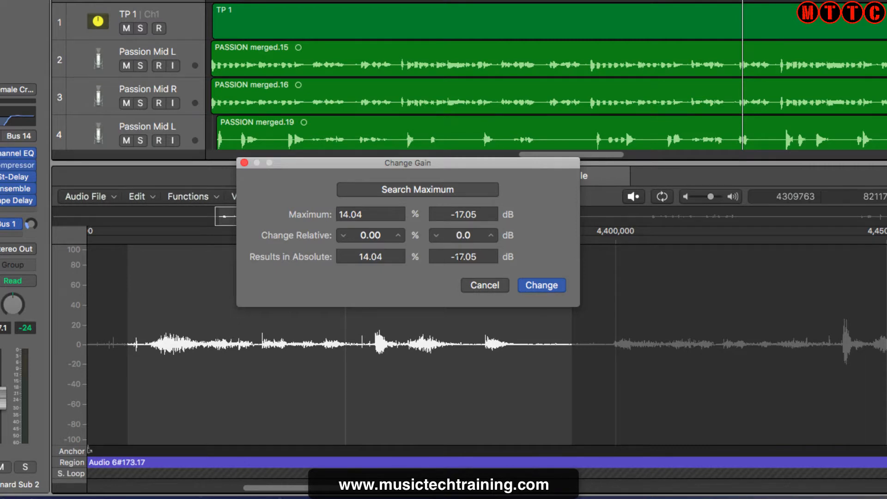
pyautogui.click(494, 236)
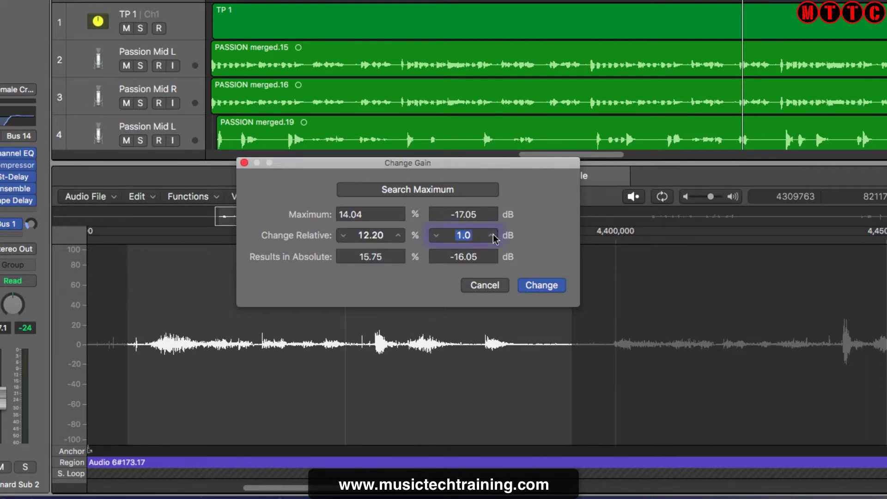
pyautogui.doubleClick(436, 236)
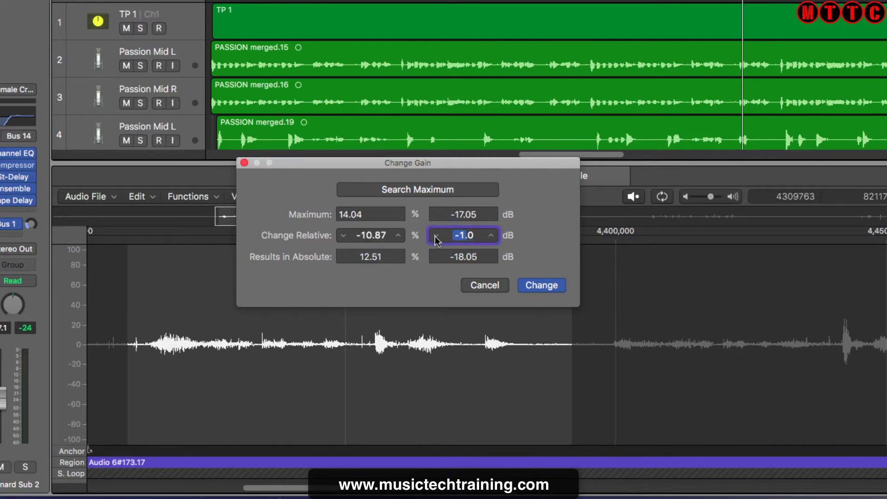
pyautogui.click(486, 287)
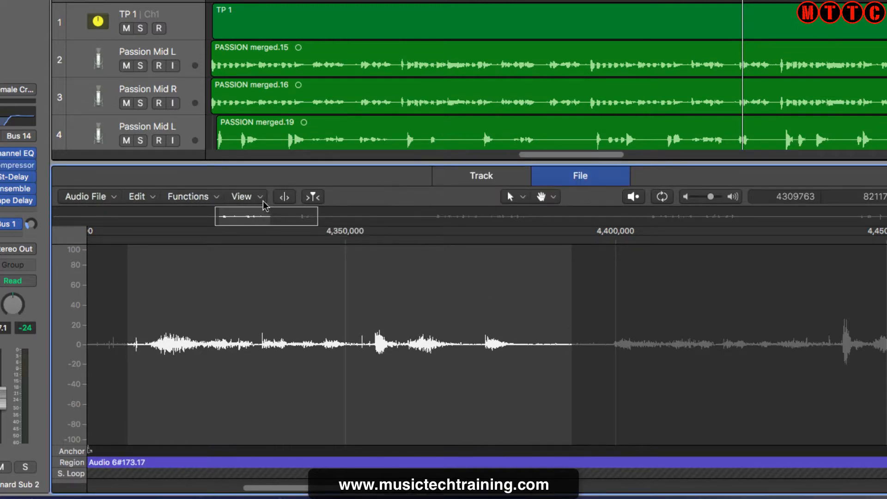
# Step: Leave the editor, play the section and select region Audio 6#173.17
pyautogui.click(140, 199)
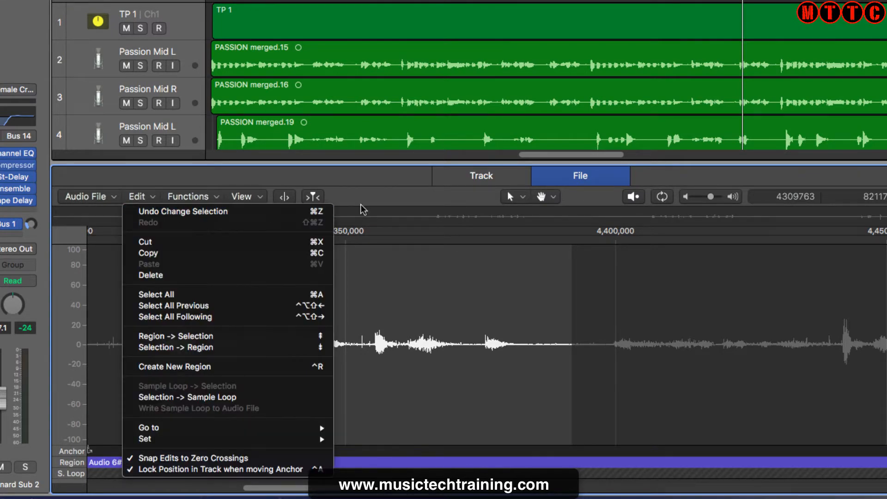
pyautogui.click(284, 182)
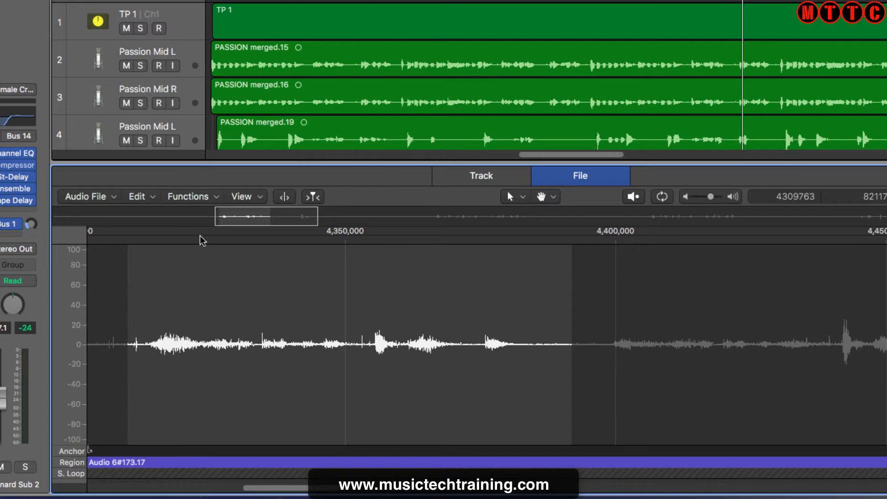
pyautogui.press('e')
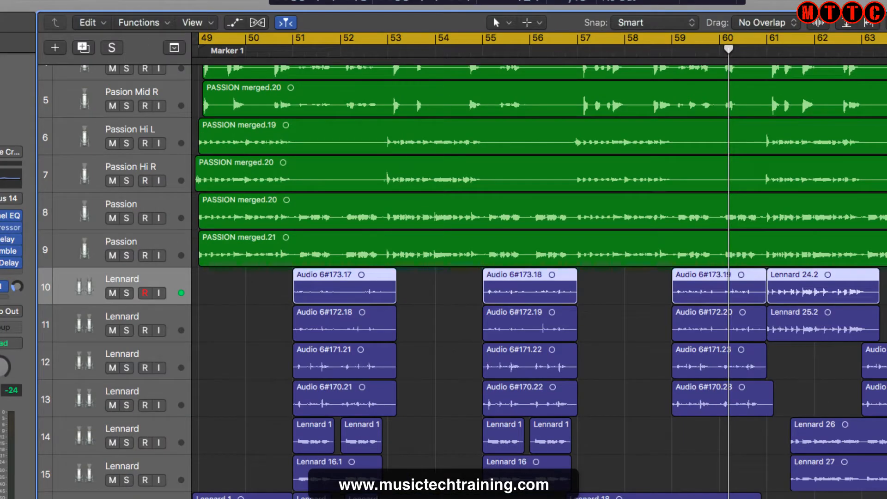
pyautogui.press('space')
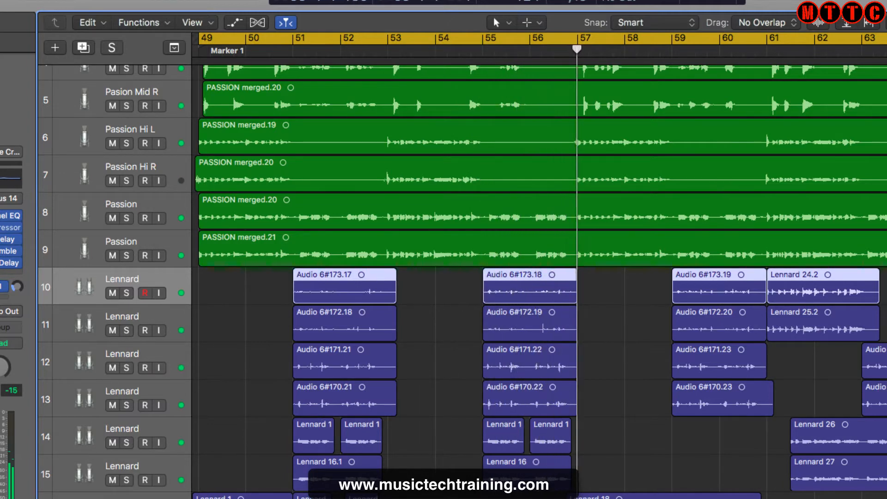
pyautogui.click(355, 287)
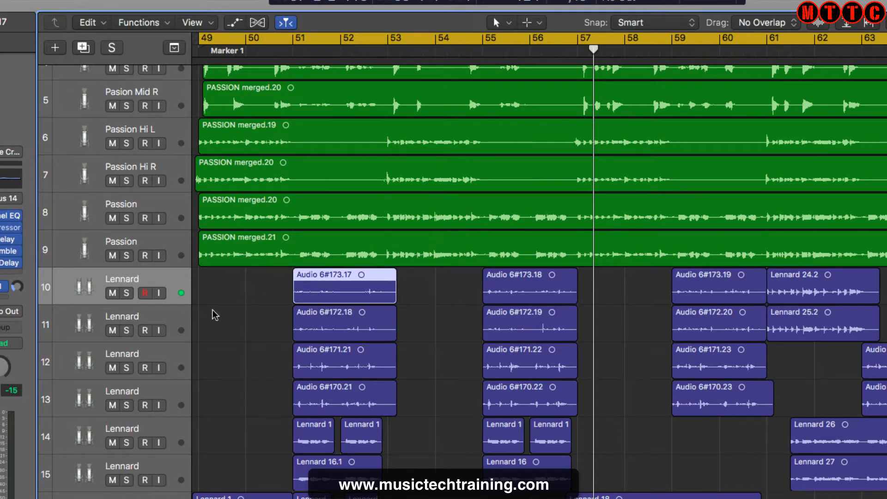
# Step: Solo the Lennard track on row 10 and return the playhead to bar 51
pyautogui.click(126, 293)
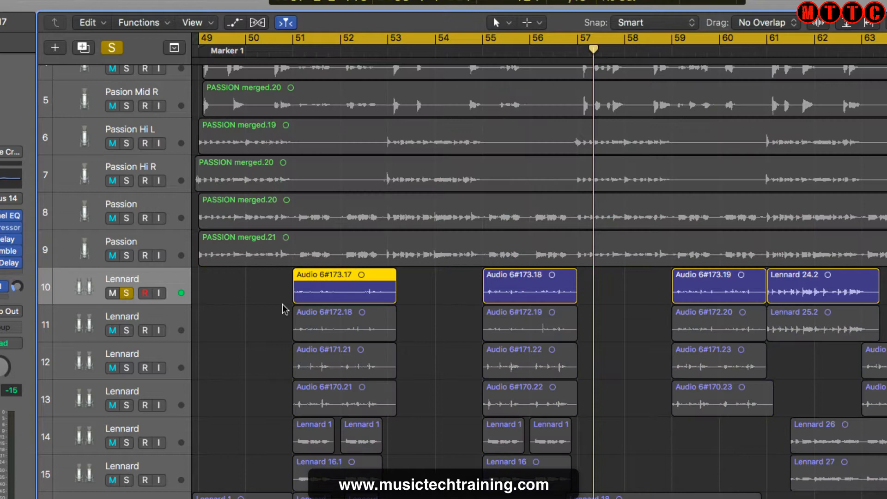
pyautogui.click(291, 53)
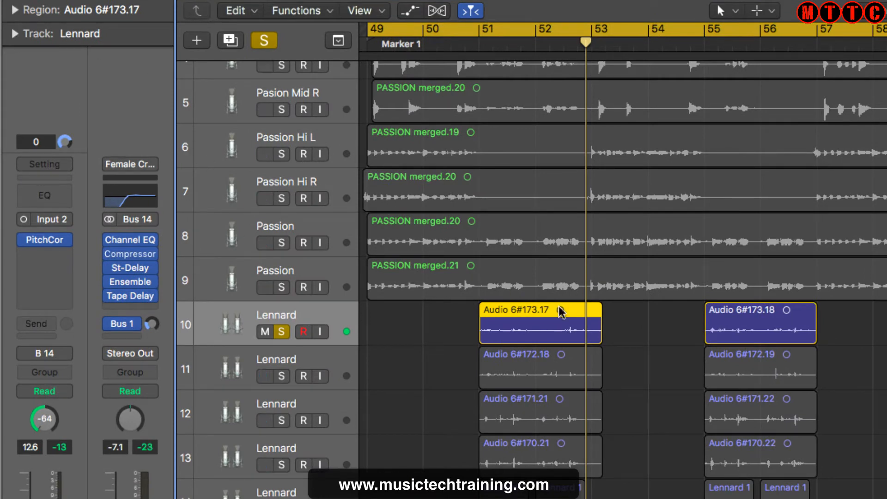
# Step: Reveal the region parameters and raise Audio 6#173.17's gain up to +30 dB
pyautogui.click(14, 11)
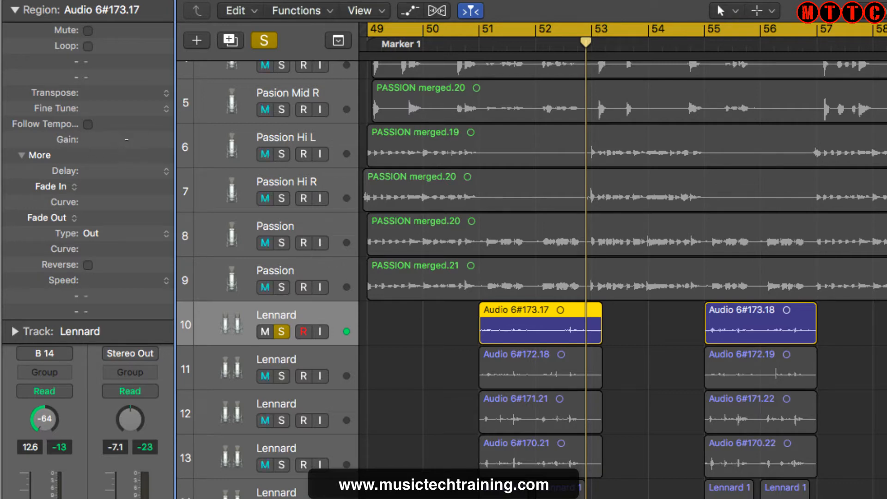
pyautogui.moveTo(125, 139); pyautogui.dragTo(132, 42)
pyautogui.moveTo(99, 139); pyautogui.dragTo(99, 83)
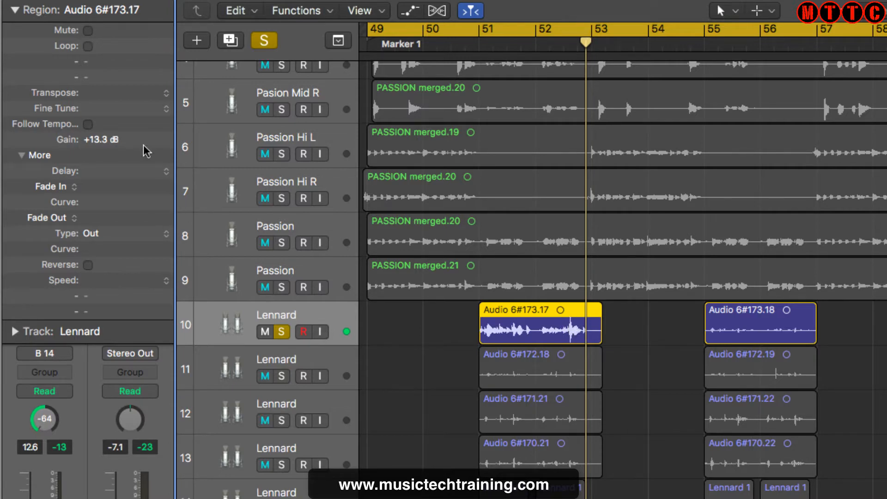
pyautogui.moveTo(98, 138); pyautogui.dragTo(98, 83)
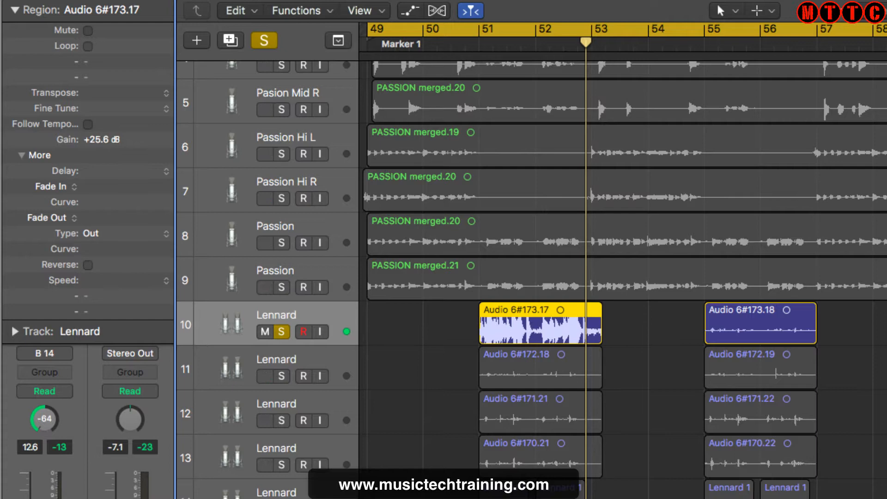
pyautogui.moveTo(99, 139); pyautogui.dragTo(99, 132)
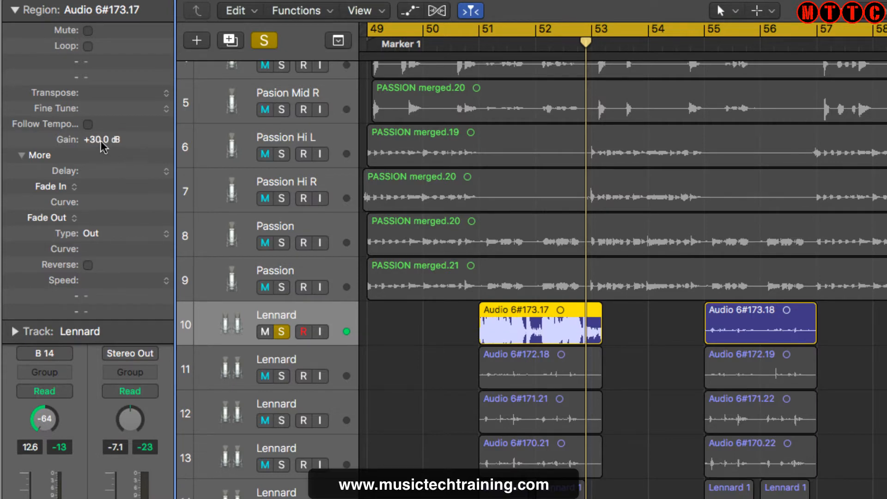
pyautogui.moveTo(101, 139)
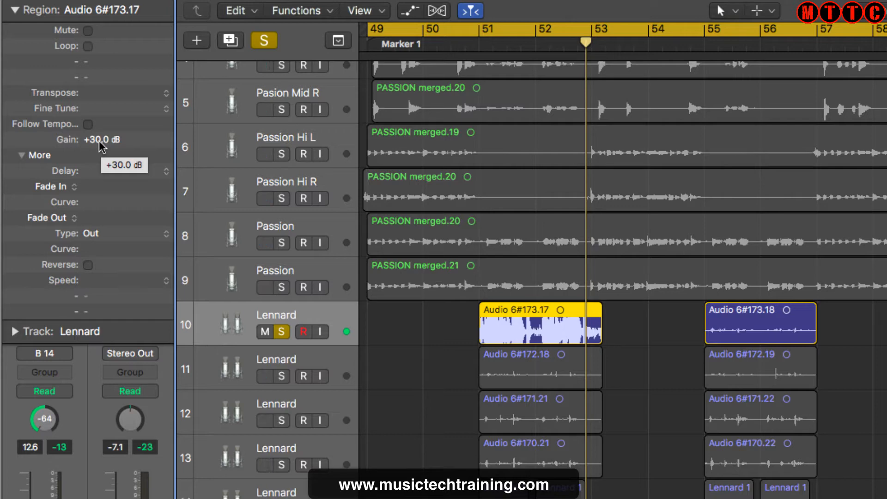
# Step: Lower the region gain down to about -23 dB, then settle it near -0.9 dB
pyautogui.moveTo(101, 139); pyautogui.dragTo(100, 173)
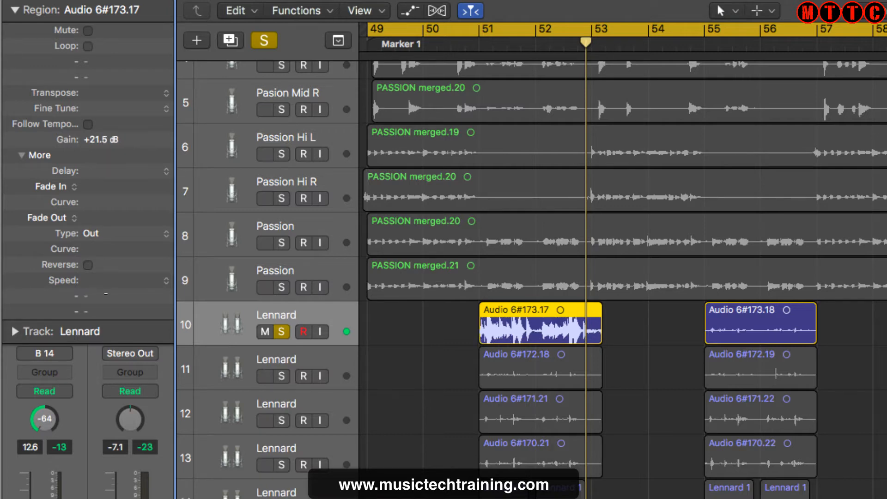
pyautogui.moveTo(101, 139); pyautogui.dragTo(101, 194)
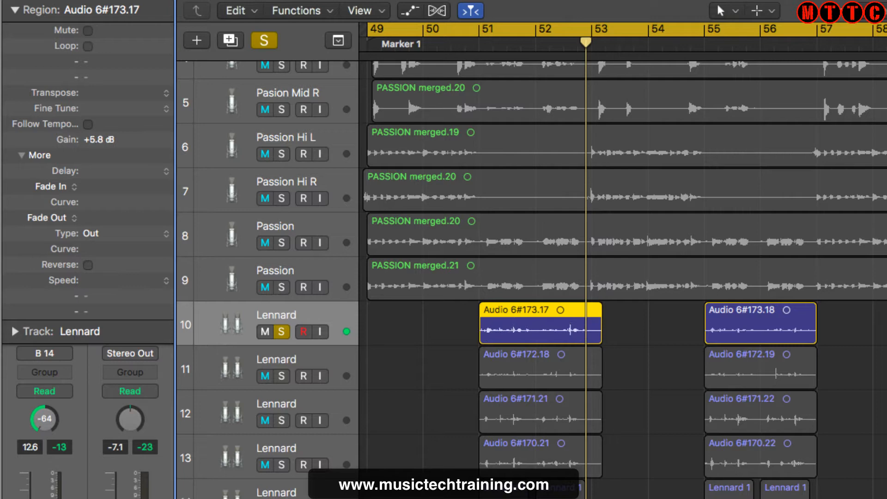
pyautogui.moveTo(101, 139); pyautogui.dragTo(101, 221)
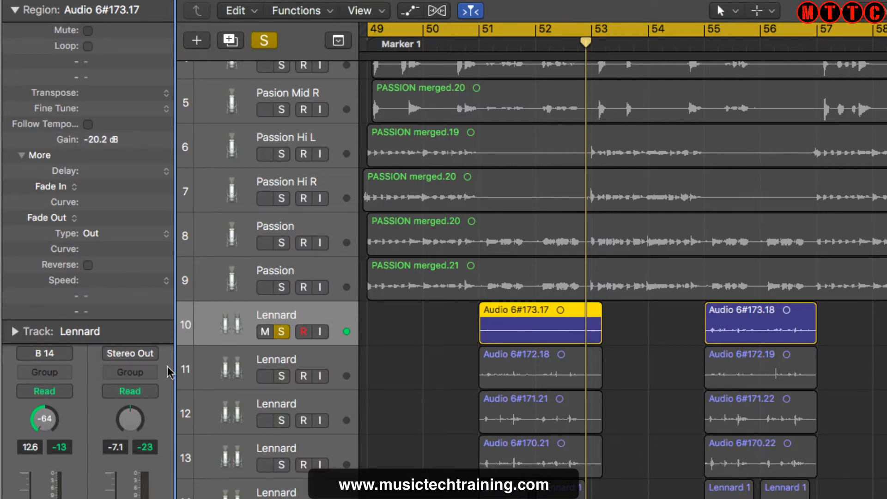
pyautogui.moveTo(100, 139); pyautogui.dragTo(178, 218)
pyautogui.moveTo(171, 147); pyautogui.dragTo(172, 134)
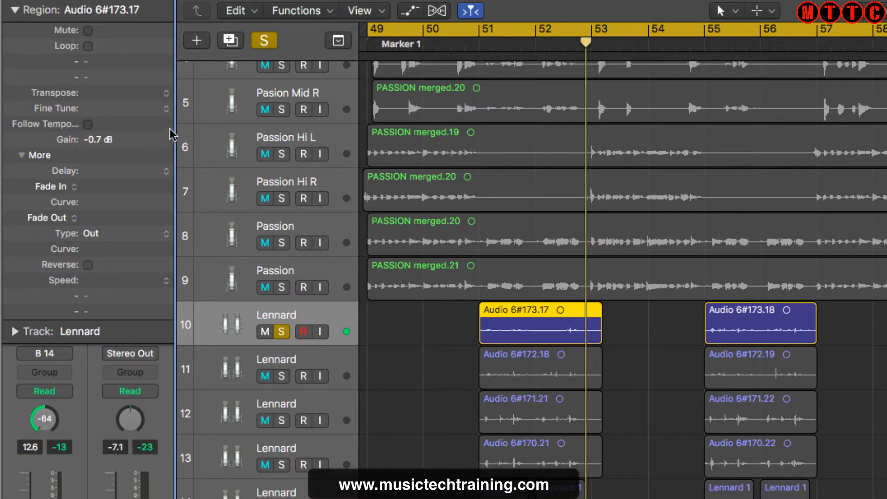
# Step: Reset the region gain, then enter a +8 dB boost
pyautogui.keyDown('alt'); pyautogui.click(95, 141); pyautogui.keyUp('alt')
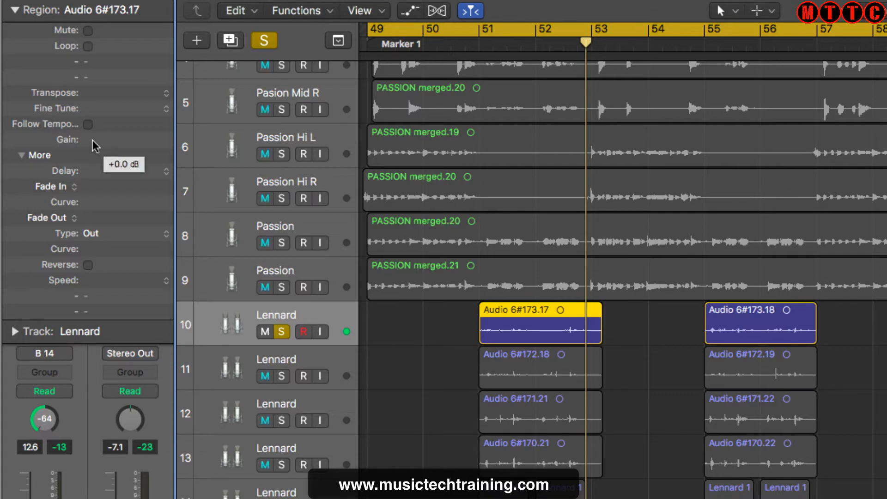
pyautogui.moveTo(94, 145)
pyautogui.mouseDown()
pyautogui.moveTo(115, 148)
pyautogui.moveTo(96, 142)
pyautogui.mouseUp()
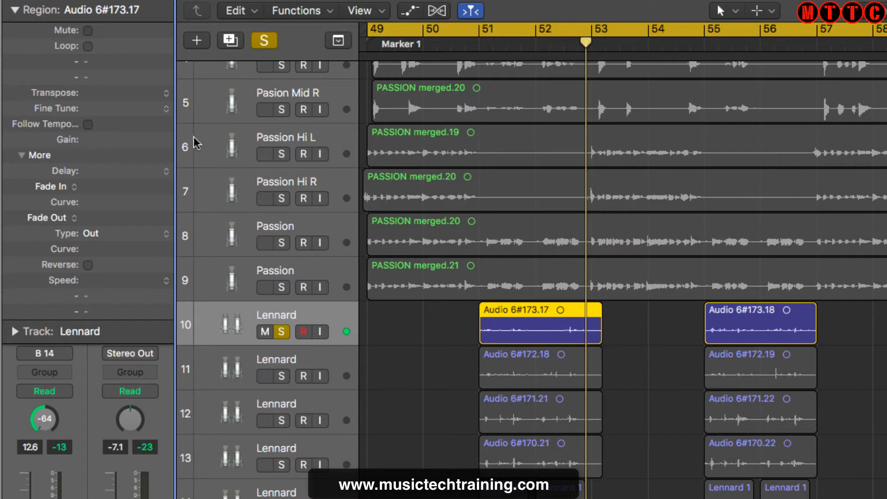
pyautogui.doubleClick(101, 145)
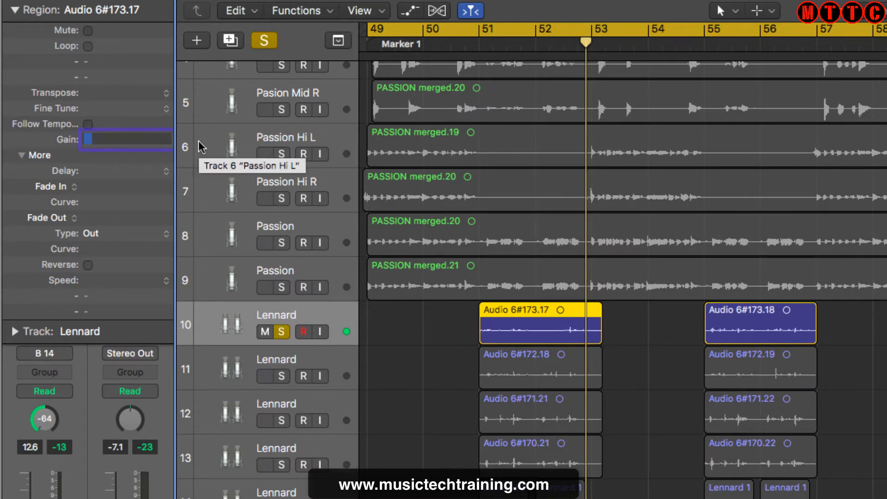
pyautogui.write('8')
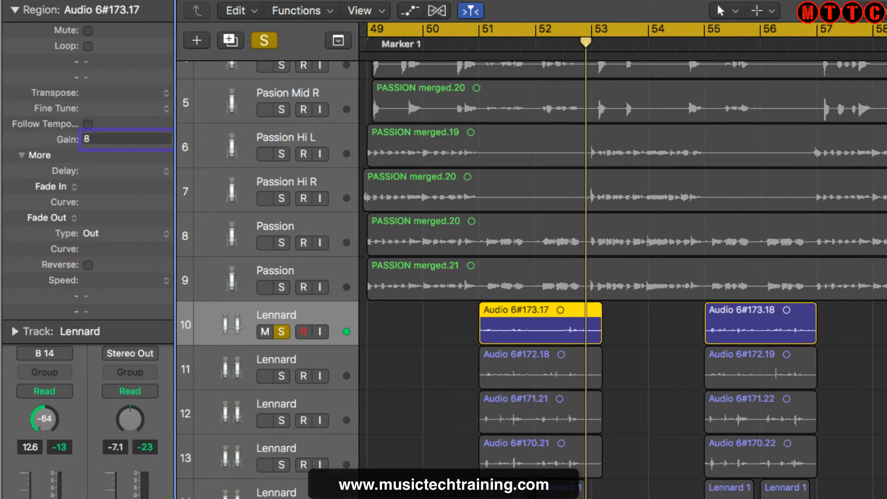
pyautogui.press('Return')
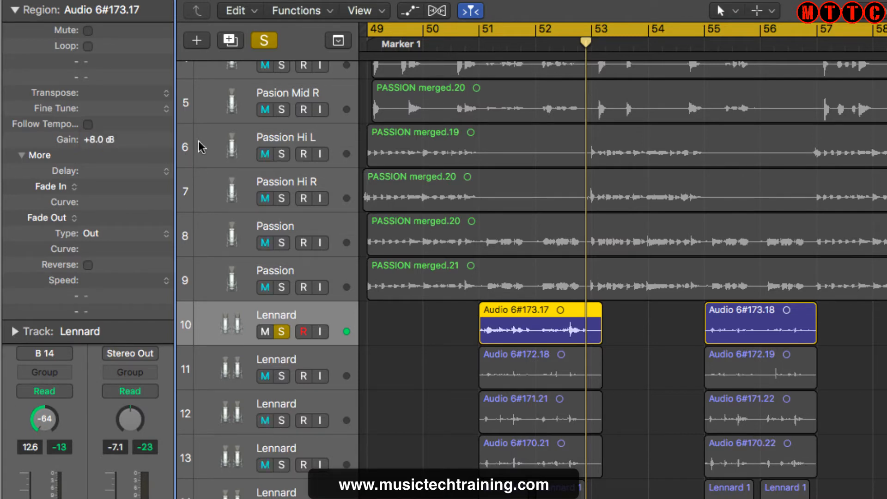
# Step: Set the gain back to zero, then enter -9 dB for the region
pyautogui.doubleClick(108, 139)
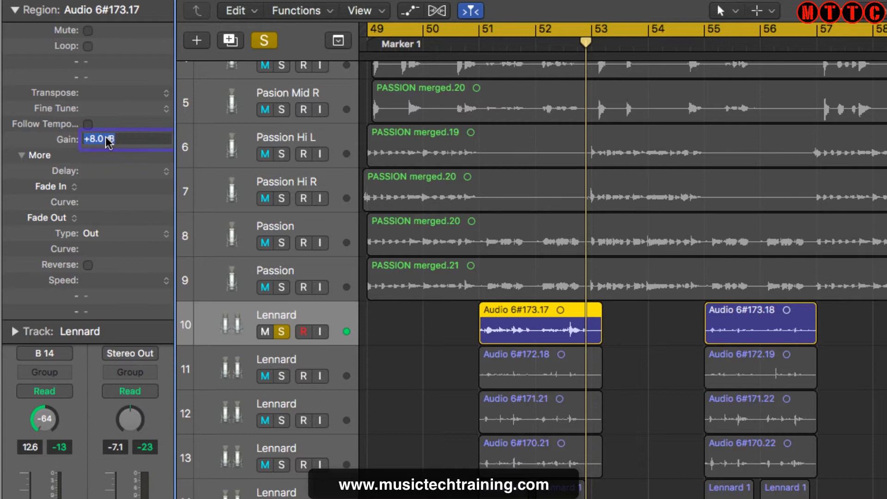
pyautogui.write('0')
pyautogui.press('Return')
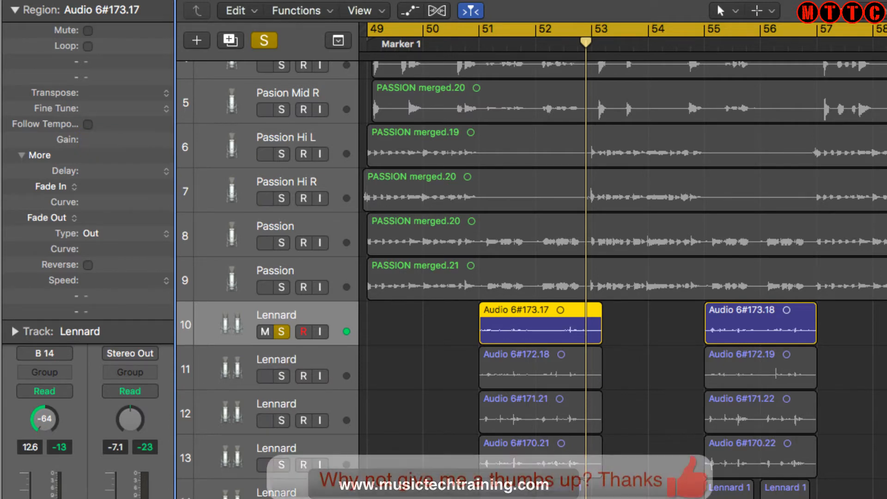
pyautogui.doubleClick(93, 141)
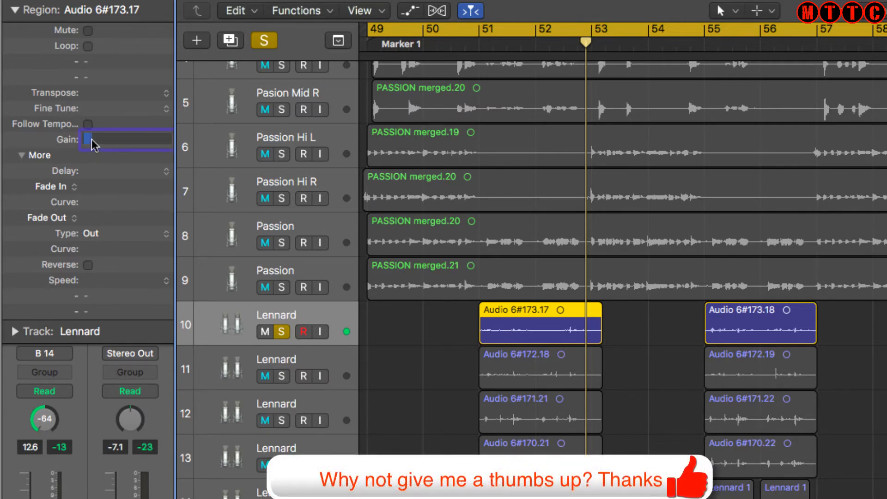
pyautogui.write('-')
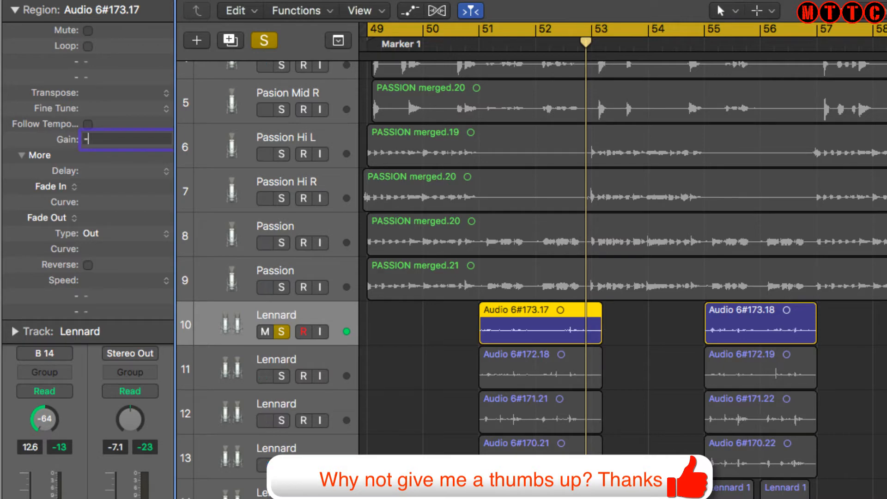
pyautogui.write('9')
pyautogui.press('Return')
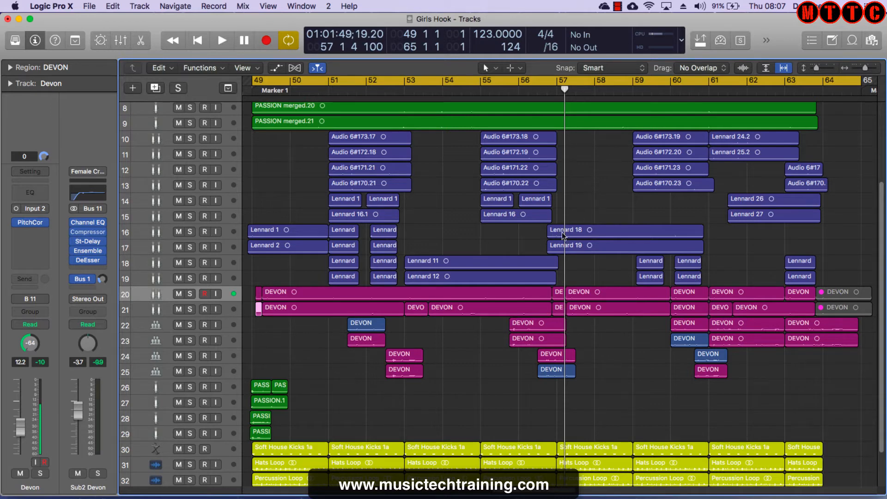
# Step: Select the first DEVON region on track 20 and enlarge the track lanes vertically four times
pyautogui.click(432, 296)
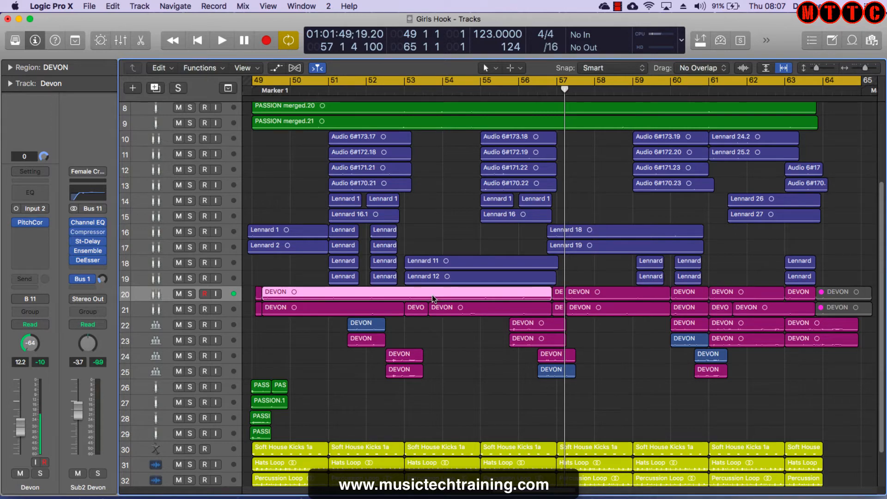
pyautogui.press('super+Down')
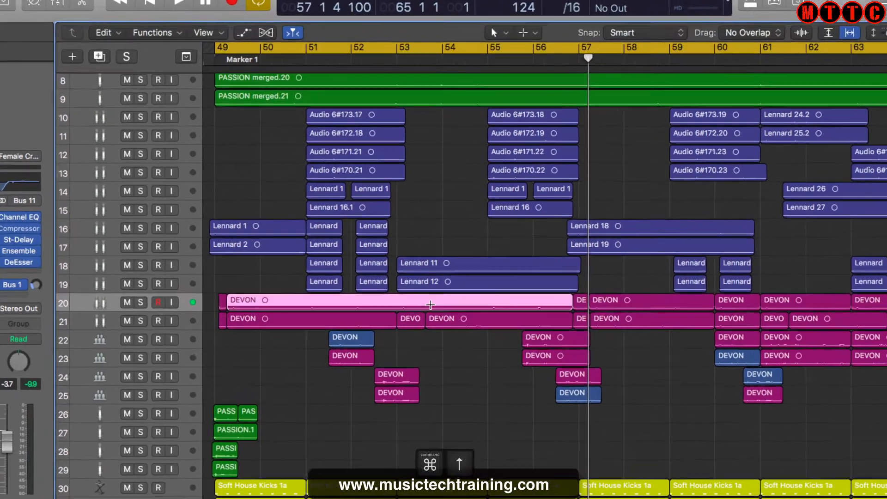
pyautogui.press('super+Down')
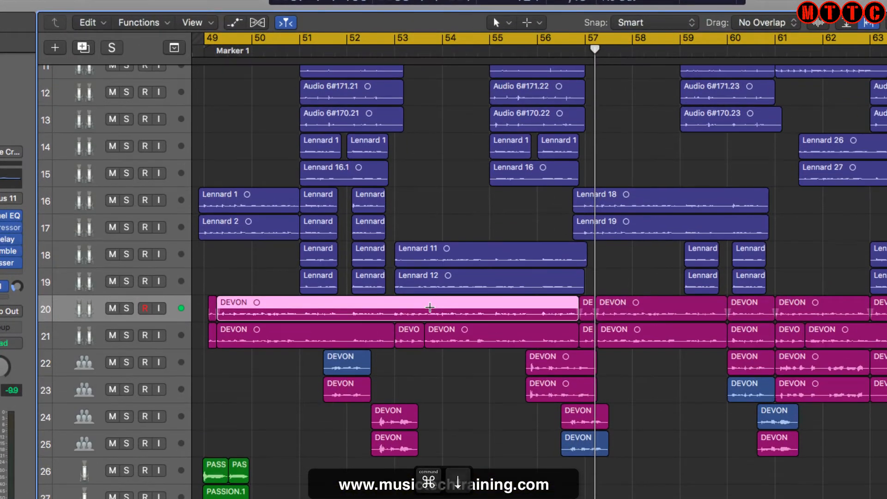
pyautogui.press('super+Down')
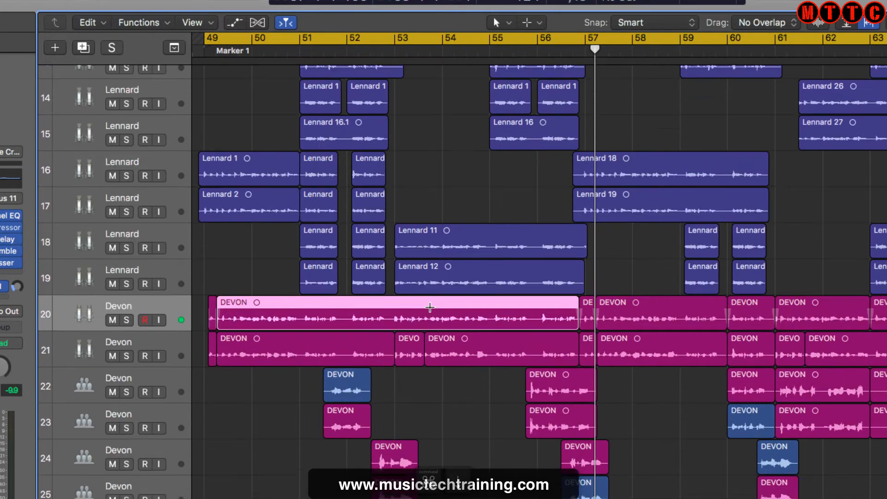
pyautogui.press('super+Down')
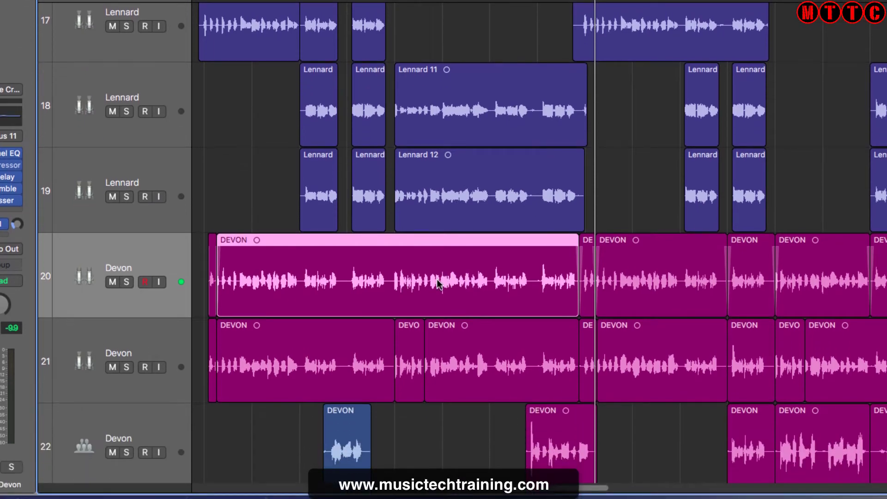
pyautogui.press('t')
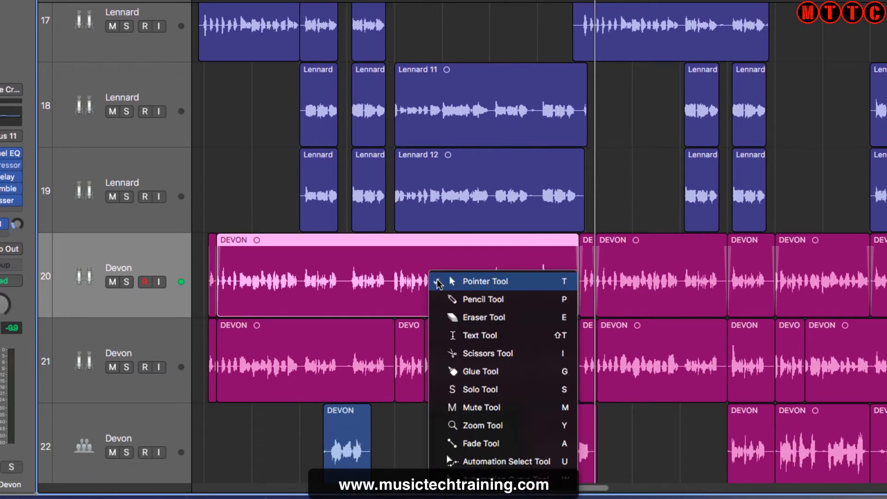
pyautogui.click(487, 354)
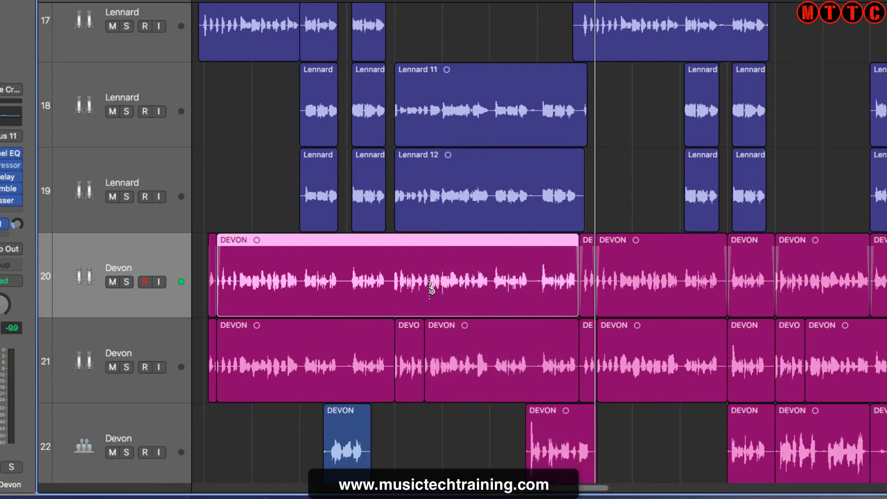
pyautogui.hotkey('ctrl', 's')
pyautogui.click(430, 288)
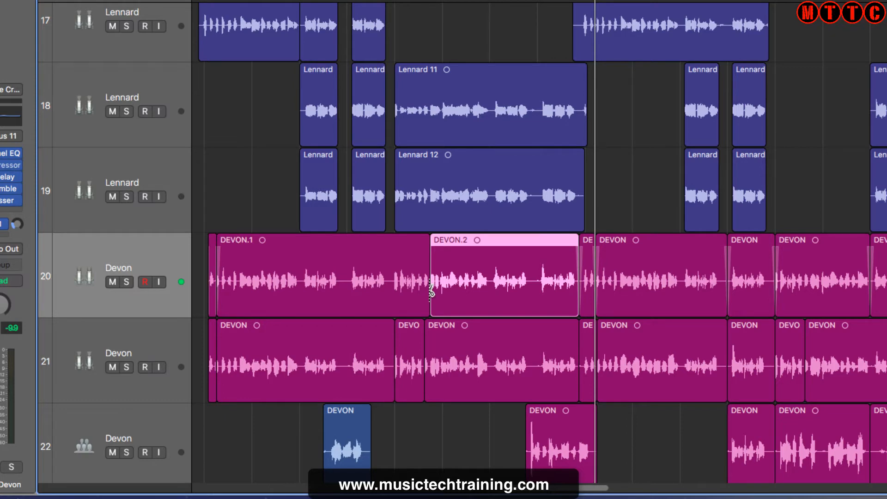
pyautogui.press('super+z')
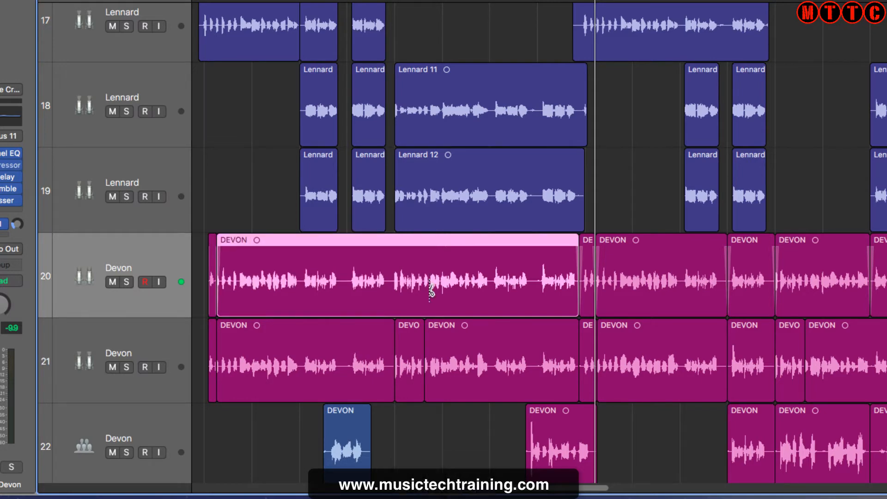
pyautogui.press('t')
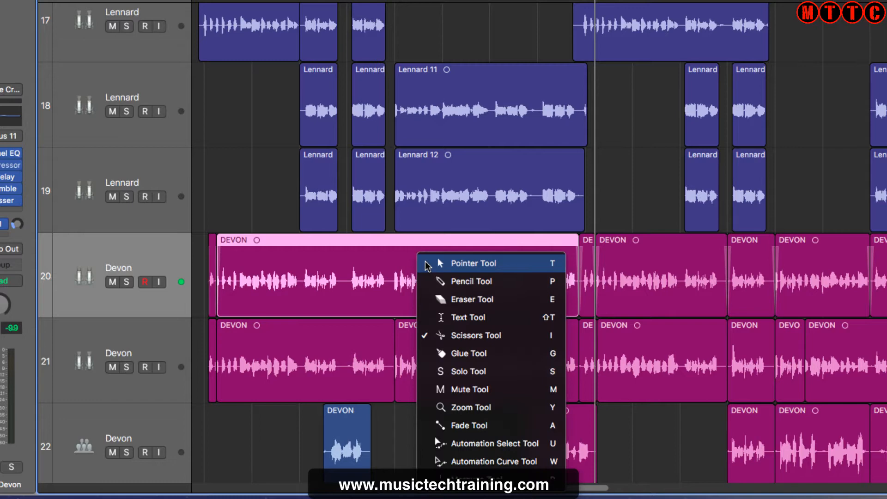
pyautogui.press('t')
pyautogui.click(246, 198)
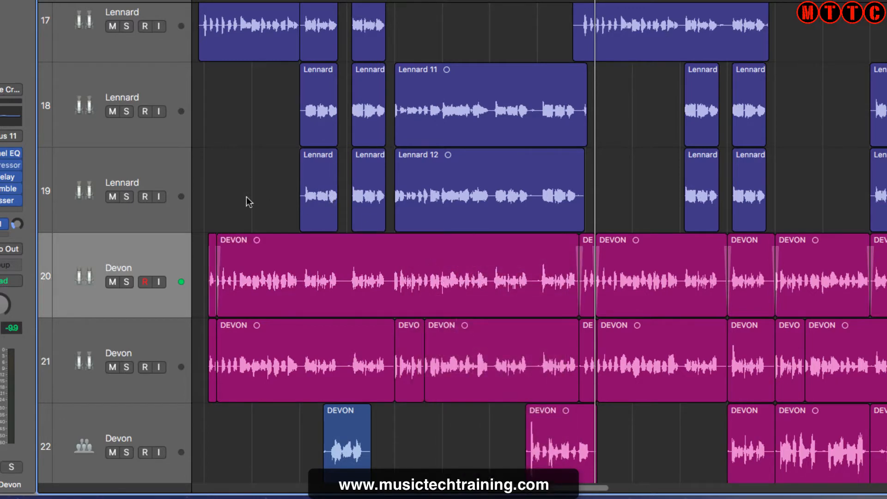
# Step: Select every DEVON region on track 21 via its track header
pyautogui.click(143, 339)
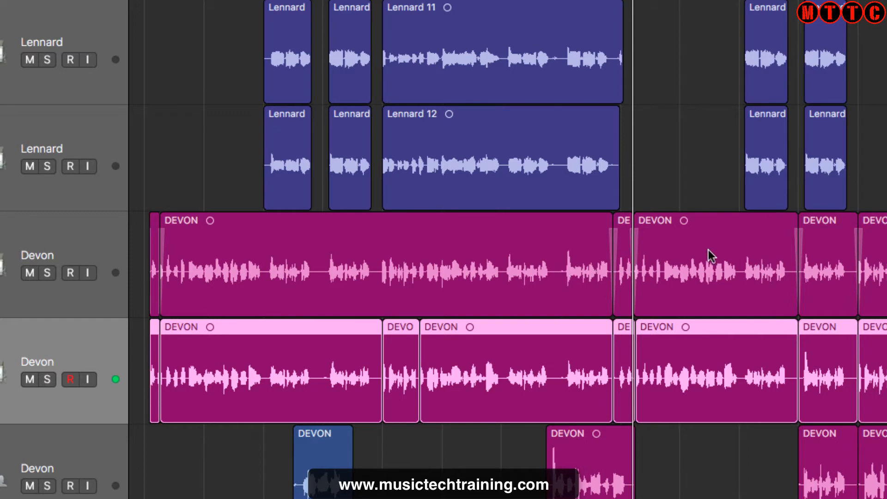
pyautogui.click(732, 257)
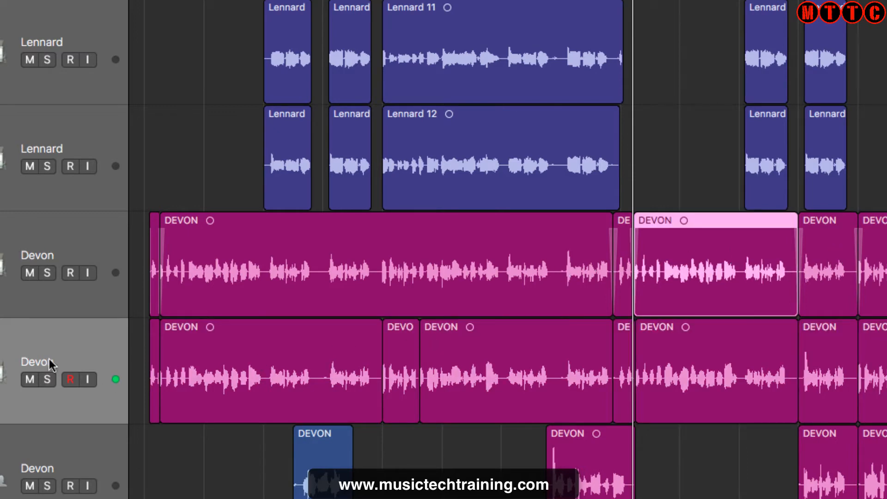
pyautogui.click(49, 351)
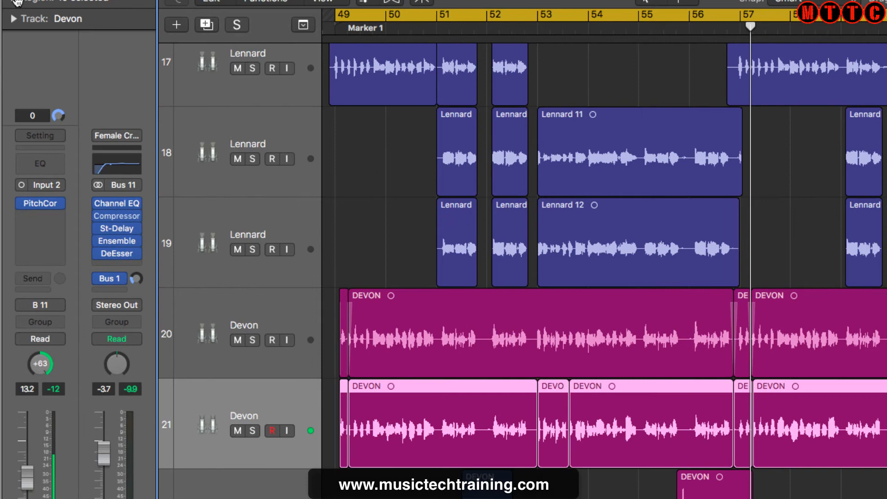
# Step: Give the selected Devon regions a fade-in value of 1
pyautogui.click(13, 3)
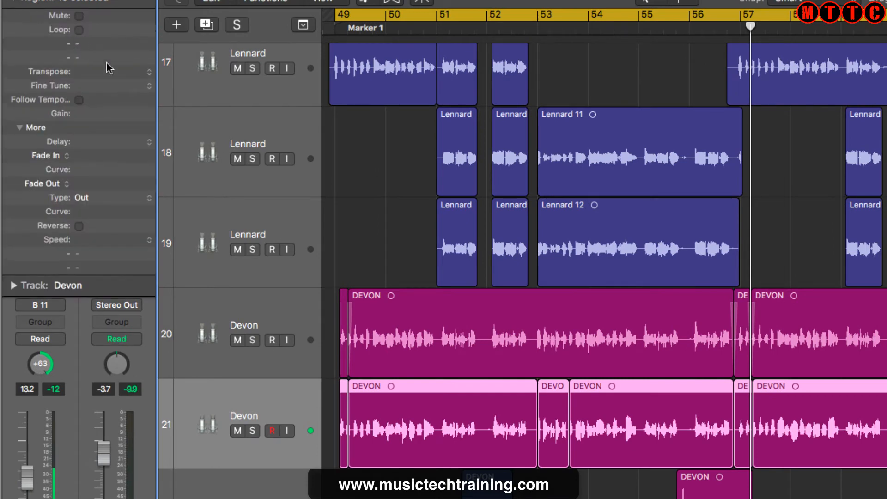
pyautogui.click(104, 157)
pyautogui.write('1')
pyautogui.press('Return')
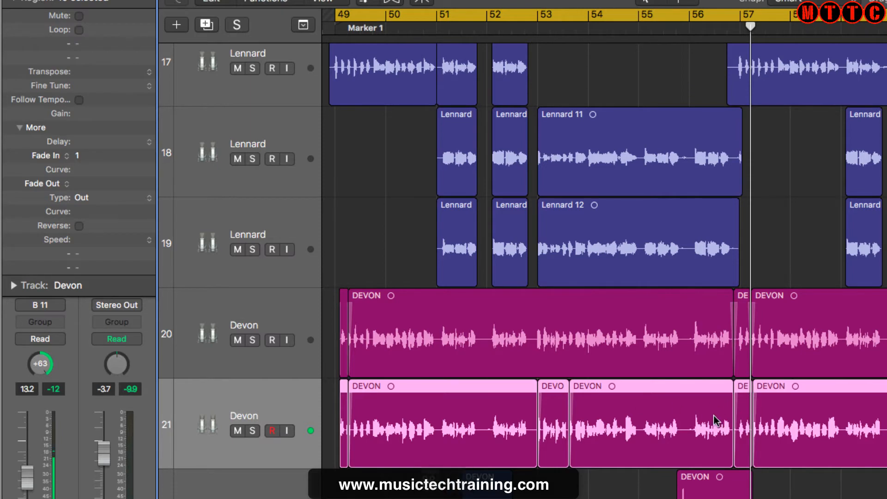
# Step: Zoom in around bars 49–50 and set the regions' fade-out length to 1
pyautogui.press('super+Right')
pyautogui.press('super+Right')
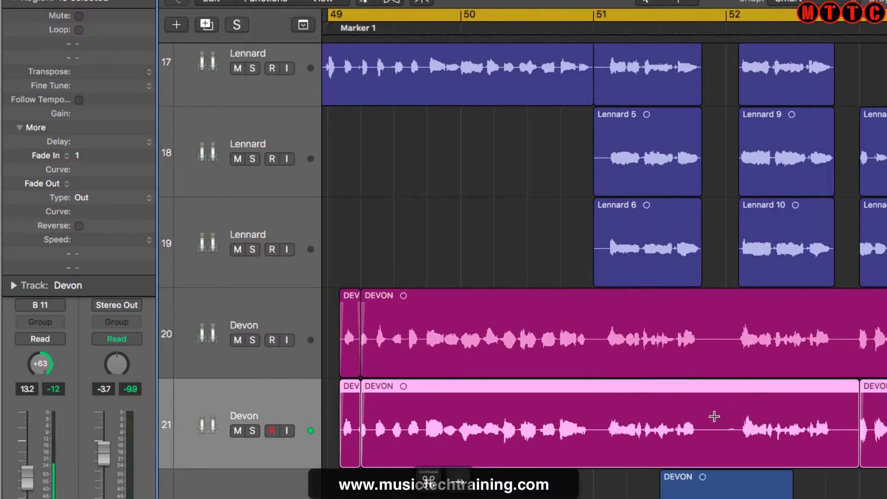
pyautogui.press('super+Right')
pyautogui.press('super+Right')
pyautogui.press('super+Right')
pyautogui.press('super+Right')
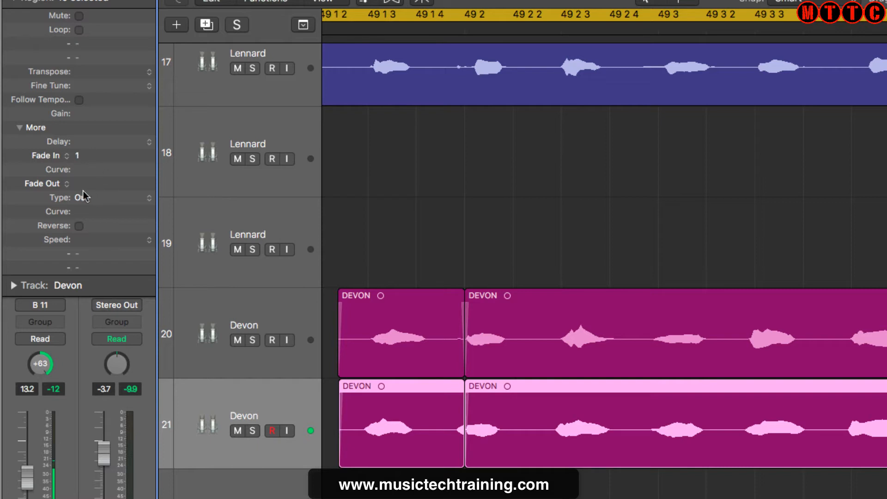
pyautogui.moveTo(104, 185); pyautogui.dragTo(104, 180)
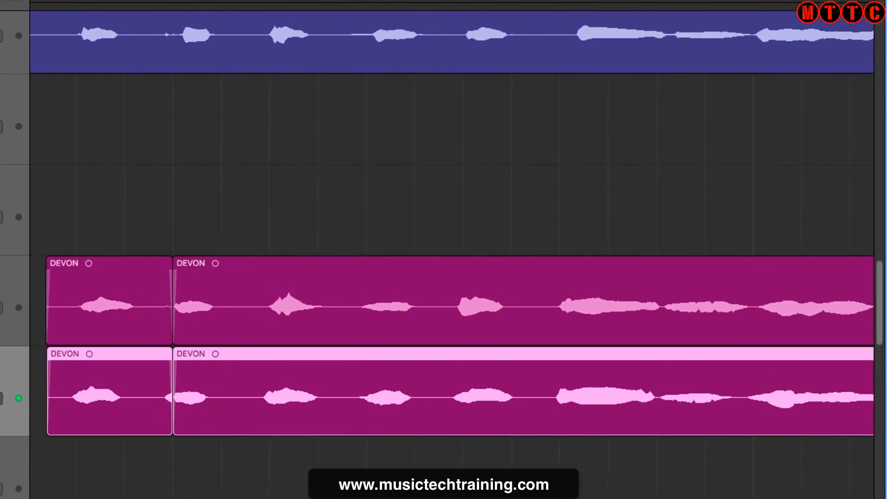
pyautogui.hscroll(5, 451, 249)
pyautogui.hscroll(5, 450, 250)
pyautogui.hscroll(5, 451, 249)
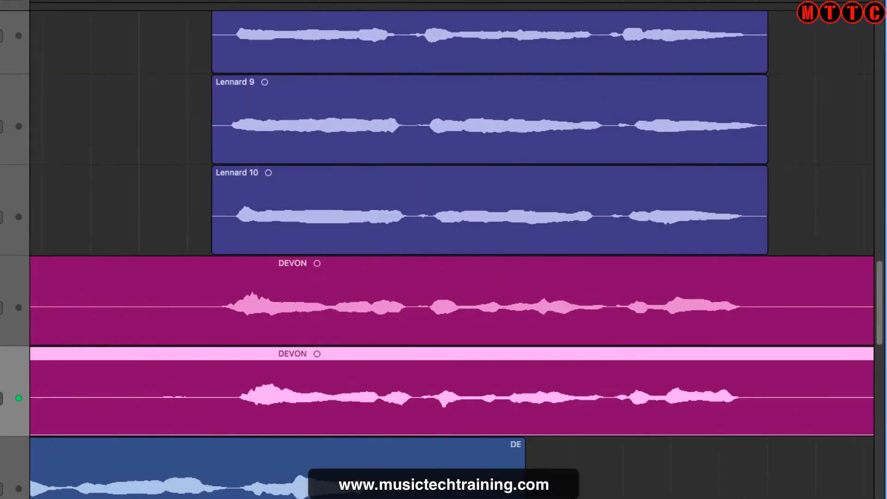
pyautogui.hscroll(5, 451, 249)
pyautogui.hscroll(10, 450, 249)
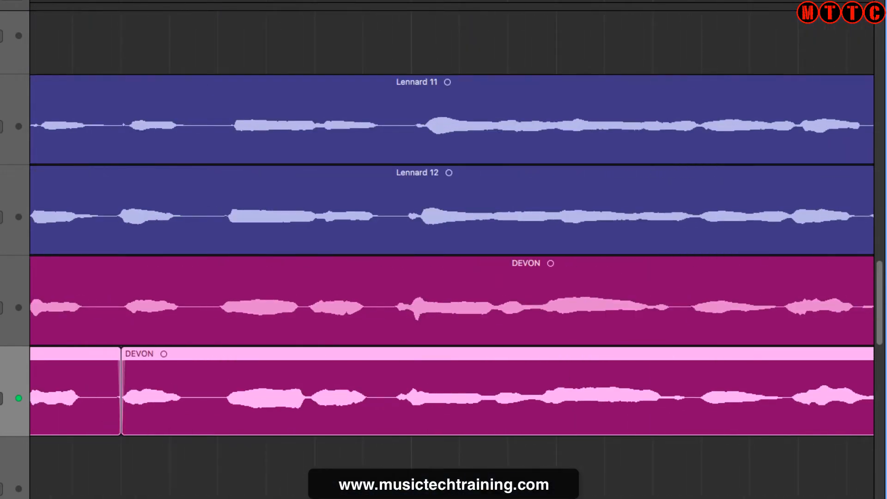
pyautogui.hscroll(5, 450, 249)
pyautogui.hscroll(5, 451, 250)
pyautogui.hscroll(5, 451, 249)
pyautogui.hscroll(5, 450, 249)
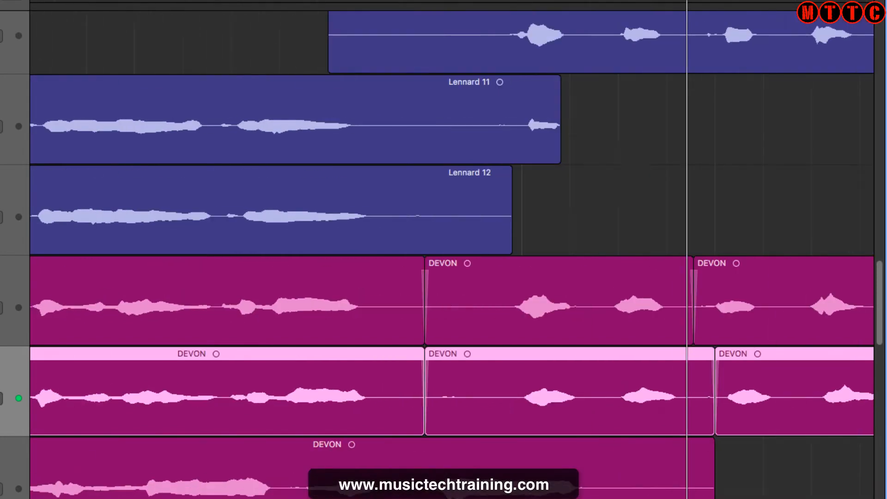
pyautogui.hscroll(5, 451, 249)
pyautogui.hscroll(5, 450, 249)
pyautogui.hscroll(5, 450, 249)
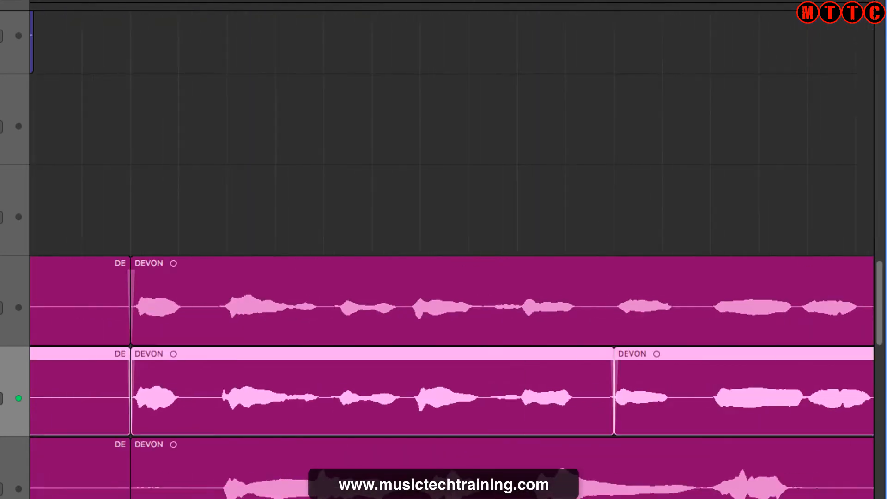
pyautogui.hscroll(5, 450, 249)
pyautogui.hscroll(5, 450, 249)
pyautogui.hscroll(3, 450, 249)
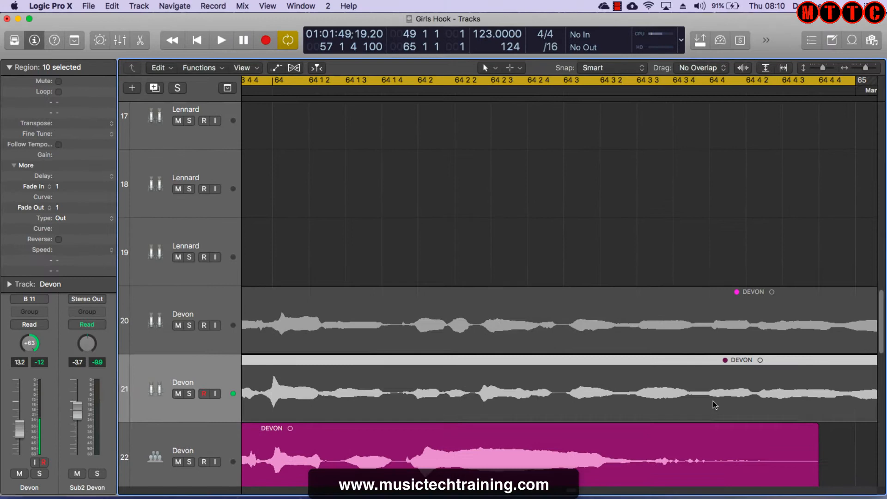
# Step: Draw a trial fade-out on the track 22 region with the Fade tool, then undo it
pyautogui.click(833, 448)
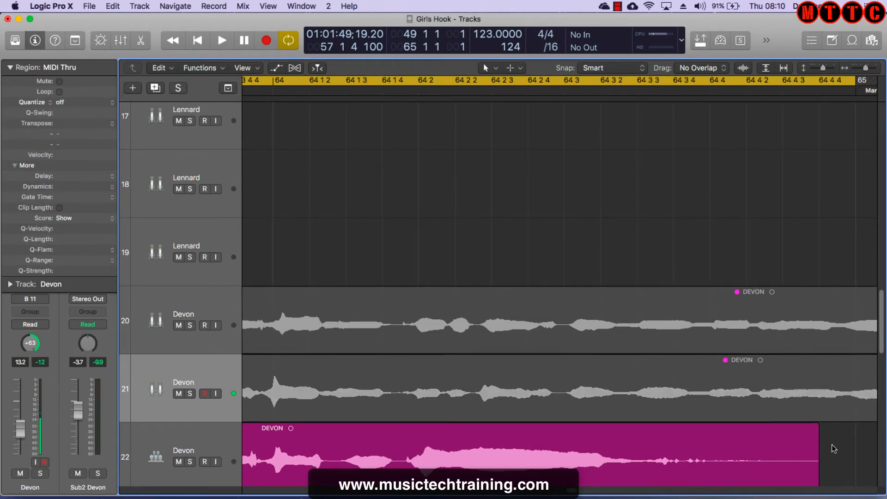
pyautogui.press('t')
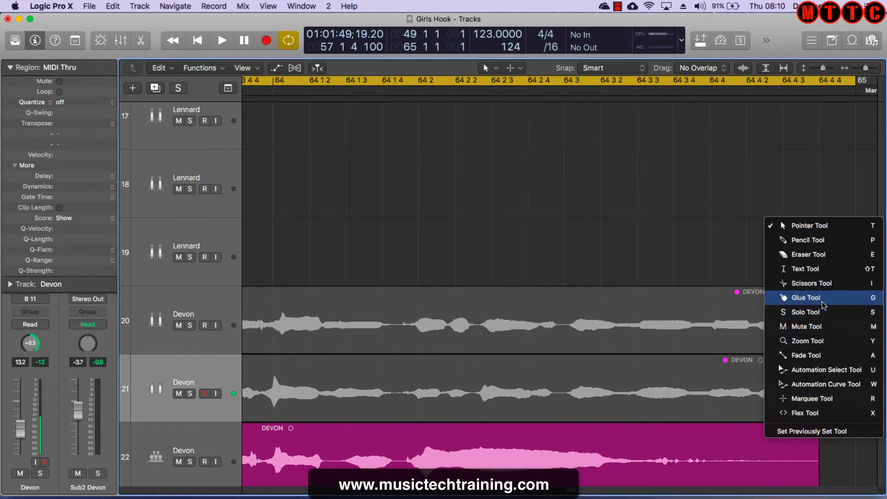
pyautogui.click(811, 356)
pyautogui.moveTo(808, 449); pyautogui.dragTo(844, 447)
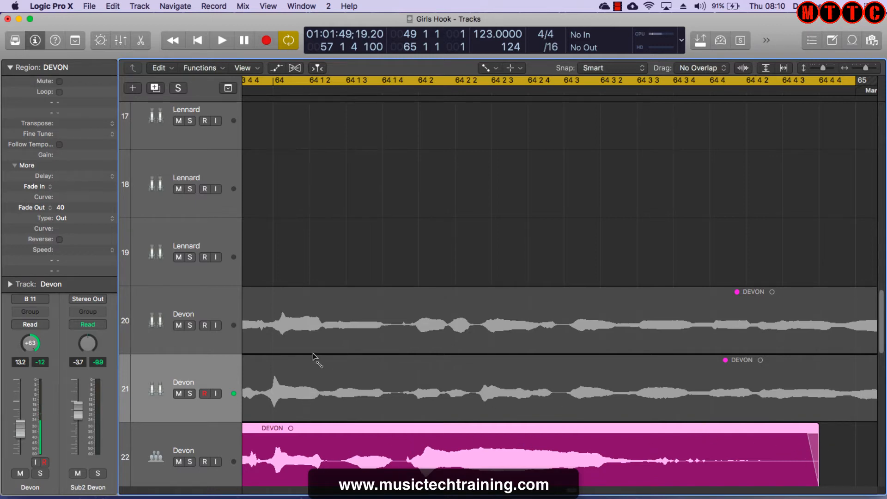
pyautogui.press('super+z')
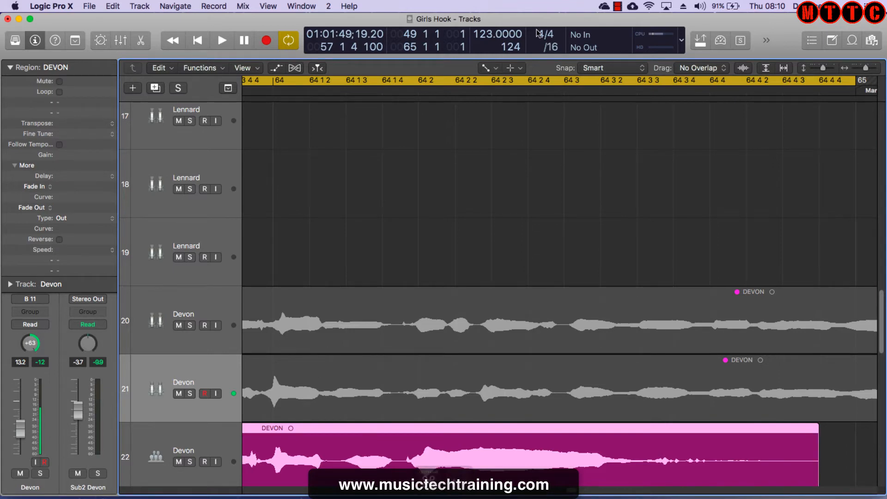
# Step: Zoom the timeline out and play back from the cycle start at bar 49
pyautogui.press('super+Left')
pyautogui.press('super+Left')
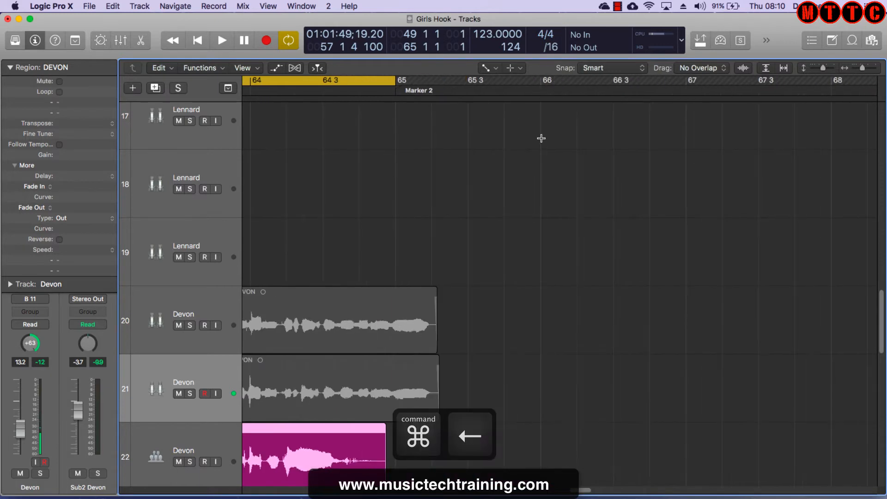
pyautogui.press('space')
pyautogui.press('space')
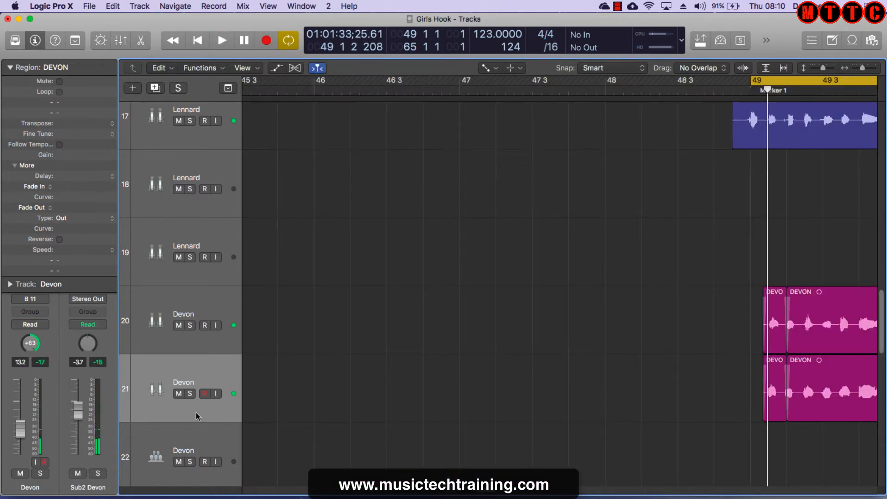
# Step: Reselect the ten Devon regions and try longer fade-ins around 124 and 88
pyautogui.click(236, 367)
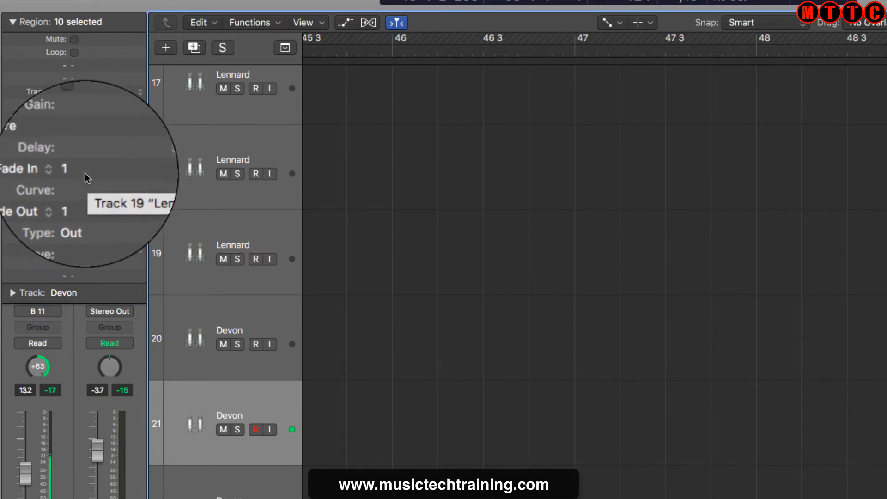
pyautogui.moveTo(77, 170); pyautogui.dragTo(80, 9)
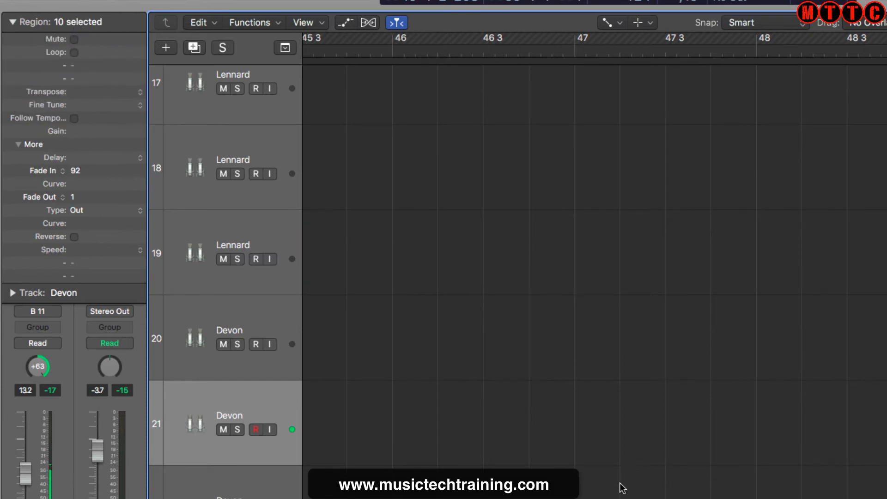
pyautogui.hscroll(10, 595, 263)
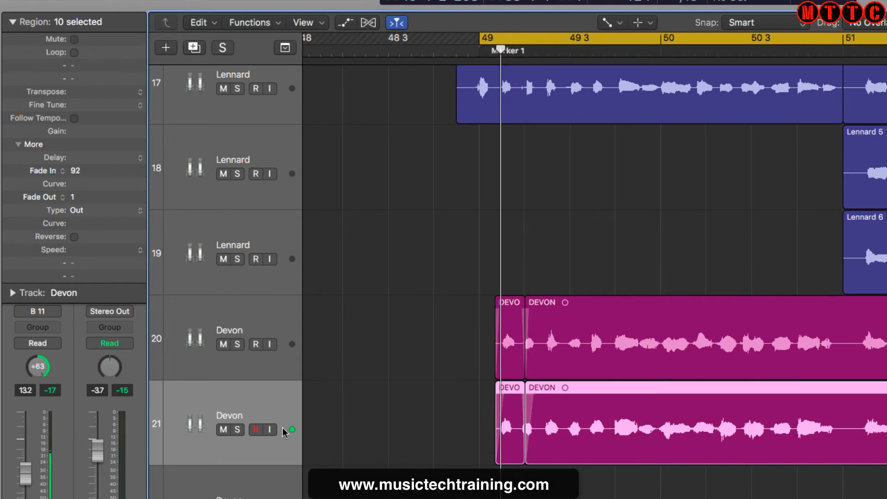
pyautogui.doubleClick(75, 170)
pyautogui.moveTo(80, 146); pyautogui.dragTo(75, 106)
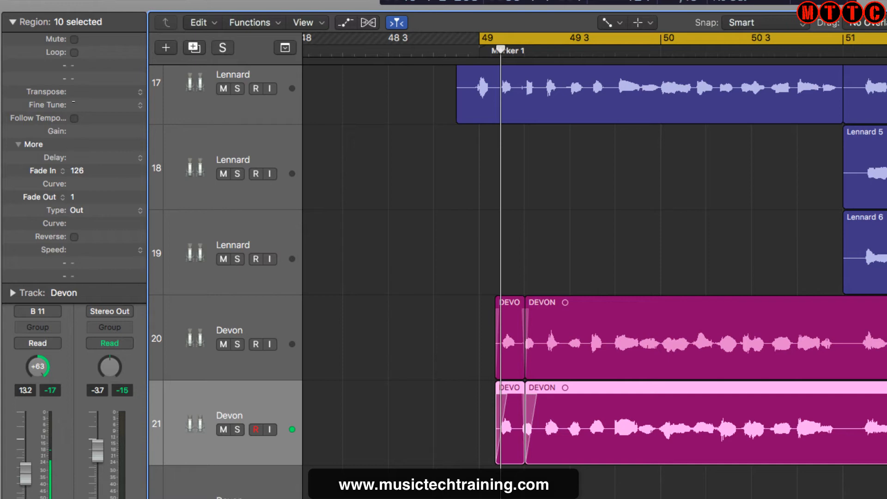
pyautogui.moveTo(77, 170); pyautogui.dragTo(76, 173)
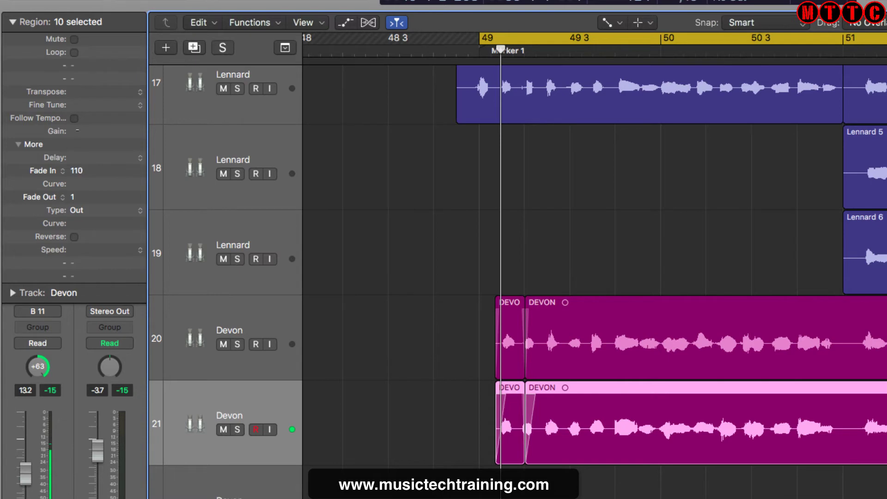
# Step: Commit a fade-in value of 1 and deselect the regions
pyautogui.doubleClick(76, 171)
pyautogui.write('1')
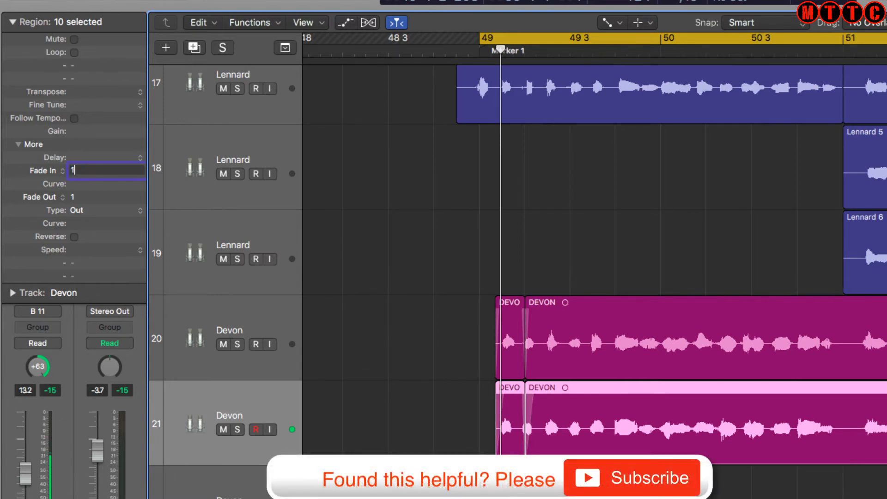
pyautogui.press('Return')
pyautogui.click(368, 222)
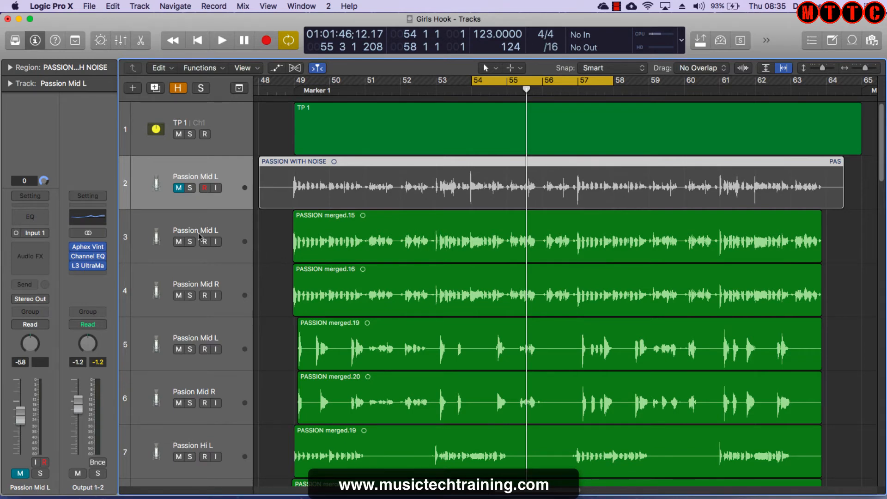
# Step: Play and stop the cycle near bar 54, then select track 3 with PASSION merged.15
pyautogui.press('space')
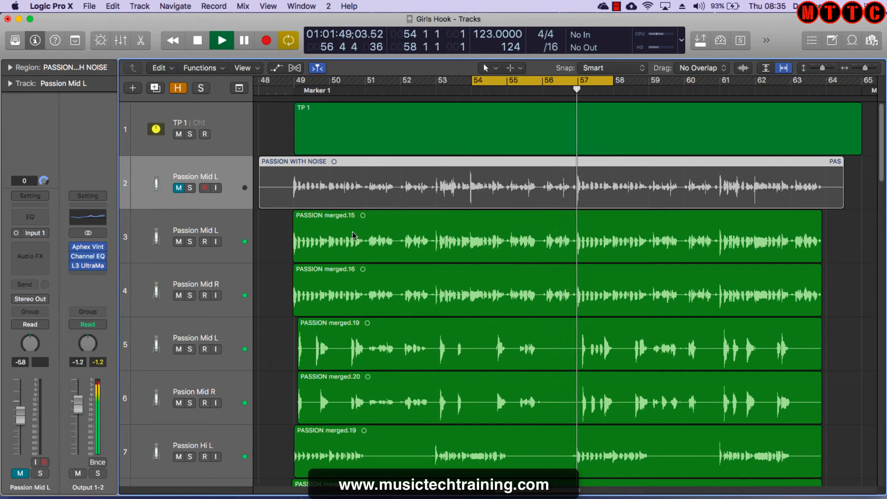
pyautogui.press('space')
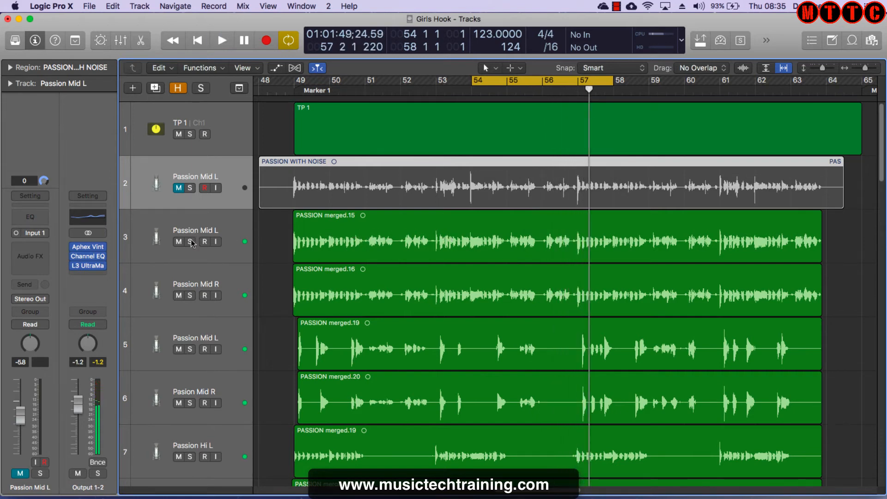
pyautogui.click(210, 225)
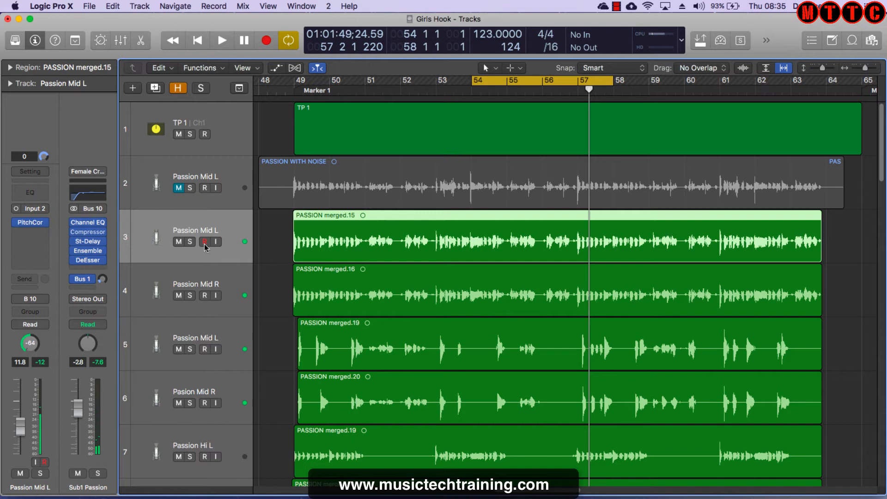
# Step: Solo track 3, audition it, then select the PASSION WITH NOISE region on track 2
pyautogui.click(192, 242)
pyautogui.press('space')
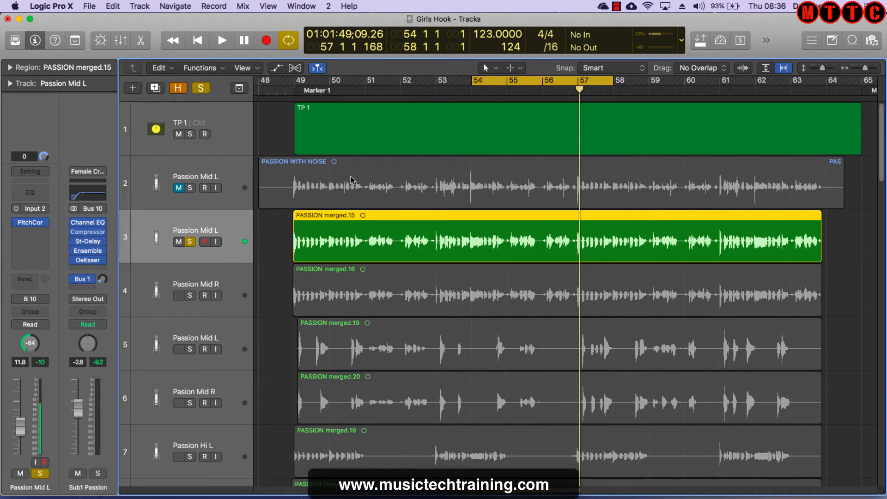
pyautogui.click(348, 189)
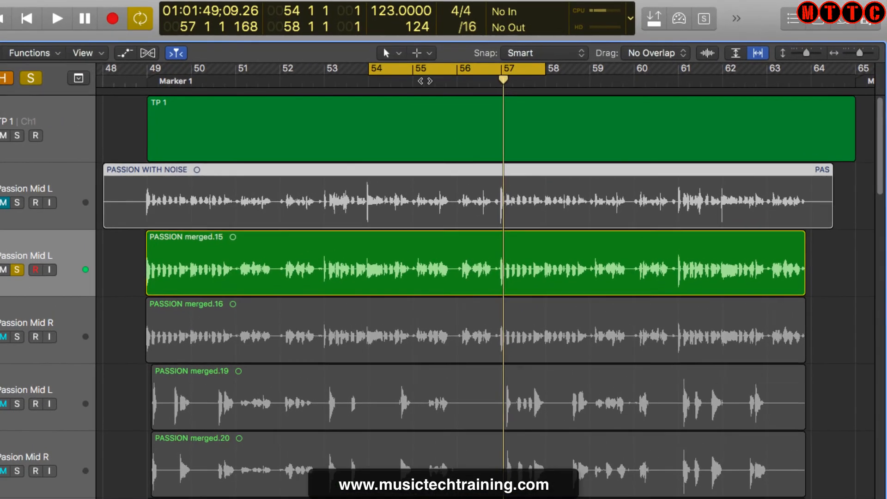
# Step: Replay from around bar 55, then select and audition the PASSION WITH NOISE region
pyautogui.doubleClick(483, 83)
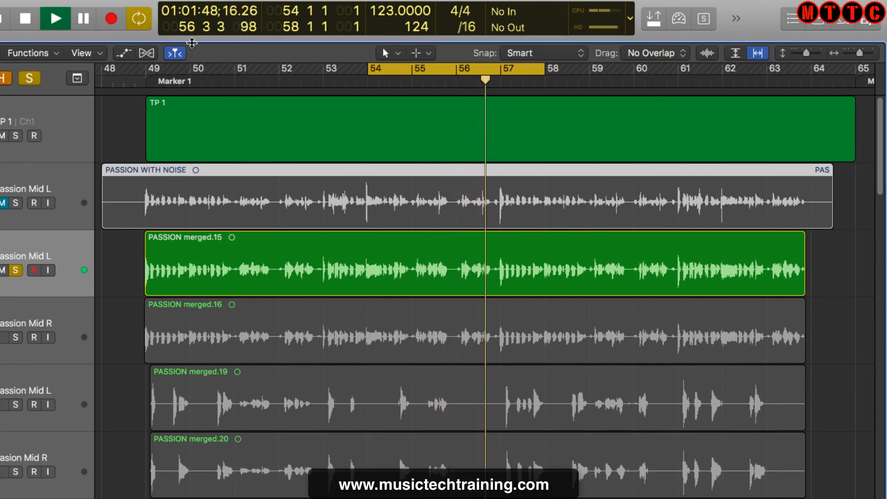
pyautogui.press('space')
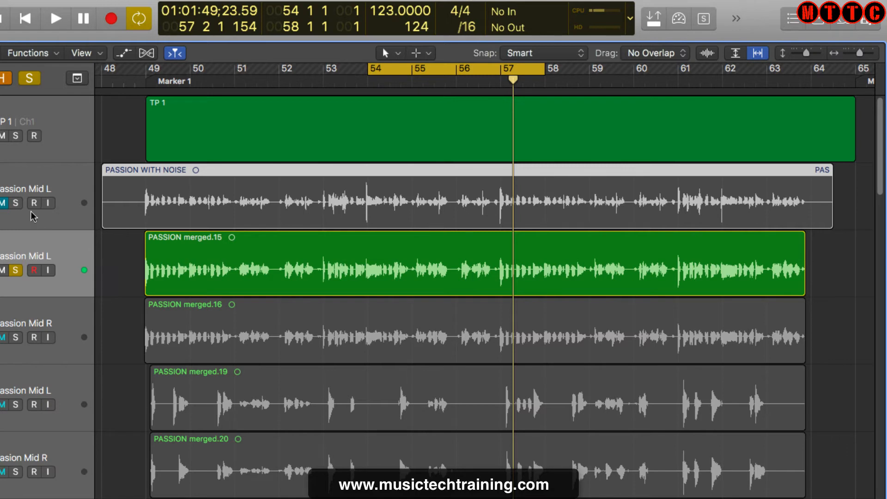
pyautogui.click(370, 197)
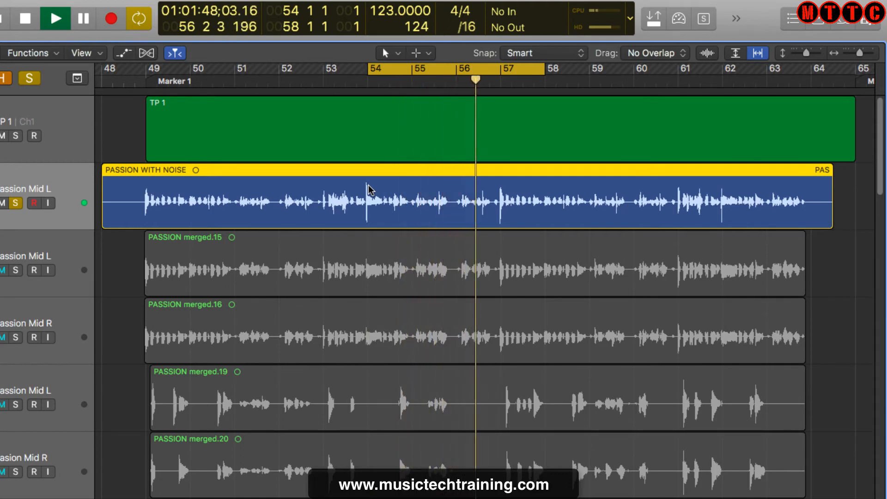
# Step: Stop, return the playhead to bar 55 and play the noisy vocal again
pyautogui.press('space')
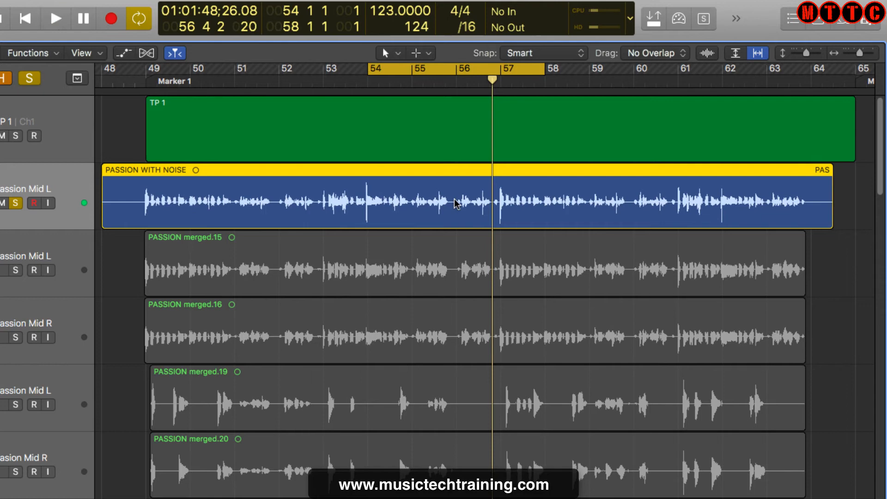
pyautogui.click(444, 82)
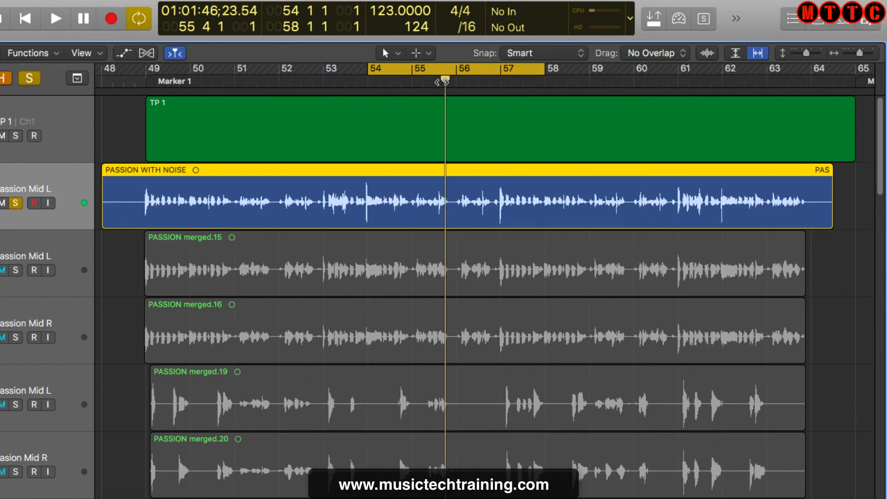
pyautogui.press('space')
pyautogui.press('space')
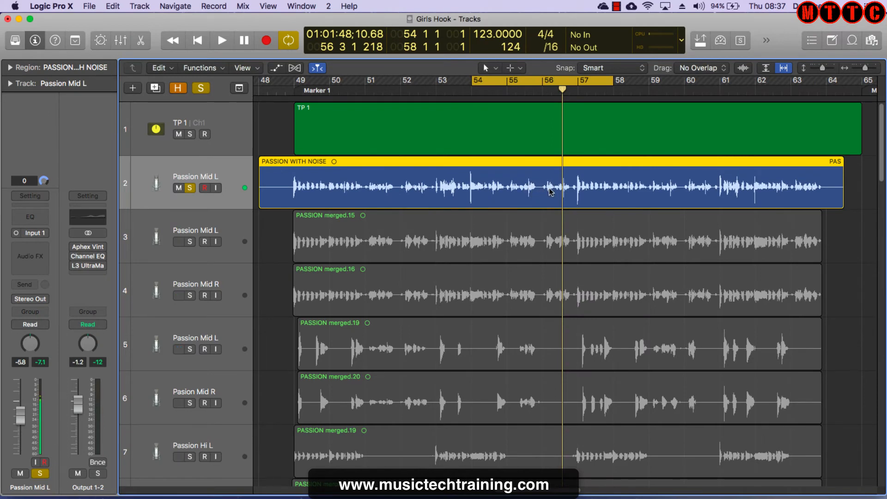
# Step: Bring up Remove Silence (Control-X) for the PASSION WITH NOISE region, previewing 52 regions at 4.0% threshold
pyautogui.rightClick(519, 170)
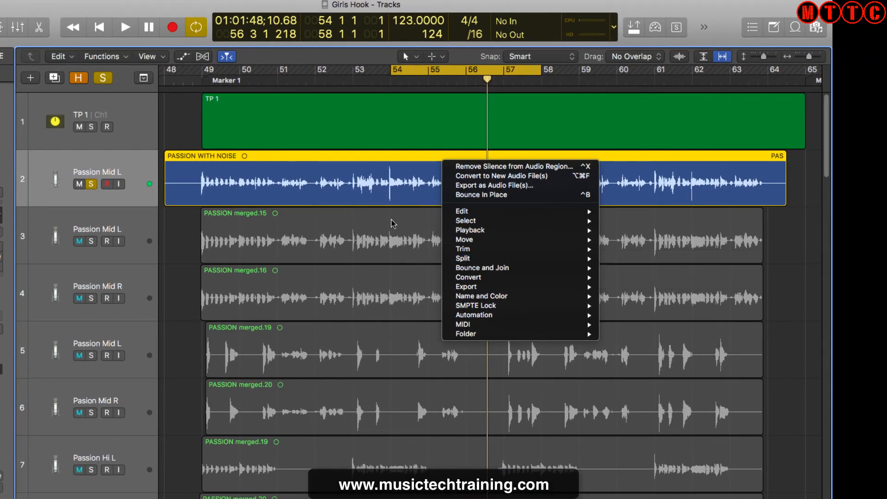
pyautogui.click(400, 180)
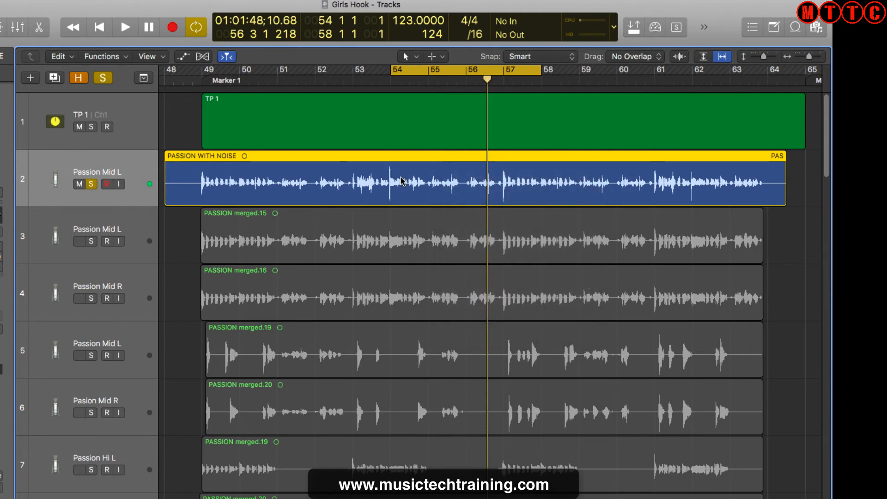
pyautogui.hotkey('ctrl', 'x')
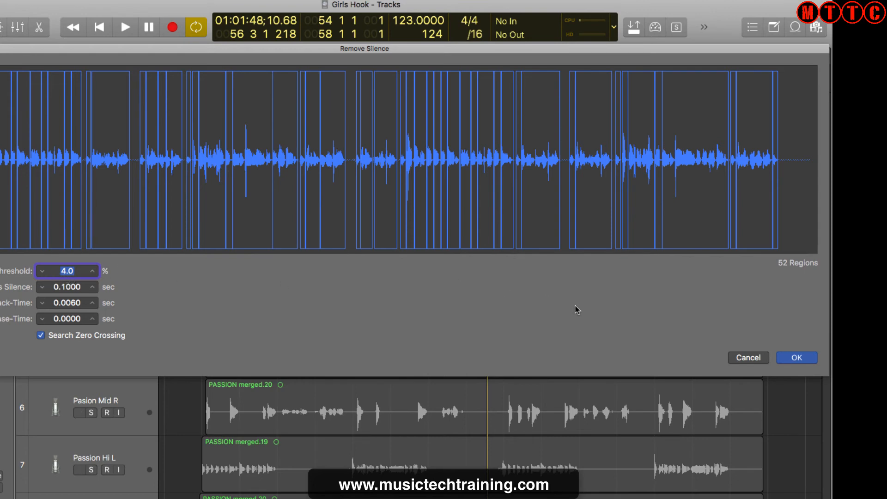
# Step: Lower the threshold from 4.0% to 1.0% and apply, splitting the vocal into 16 regions
pyautogui.click(43, 272)
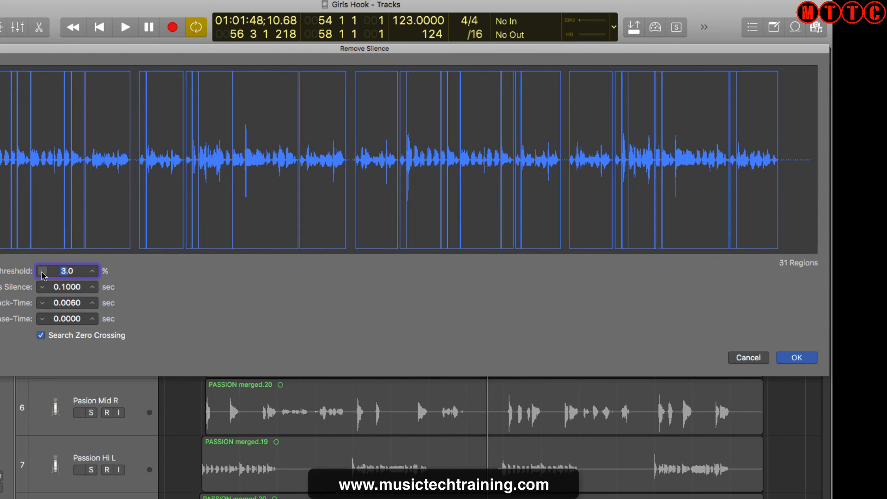
pyautogui.click(43, 273)
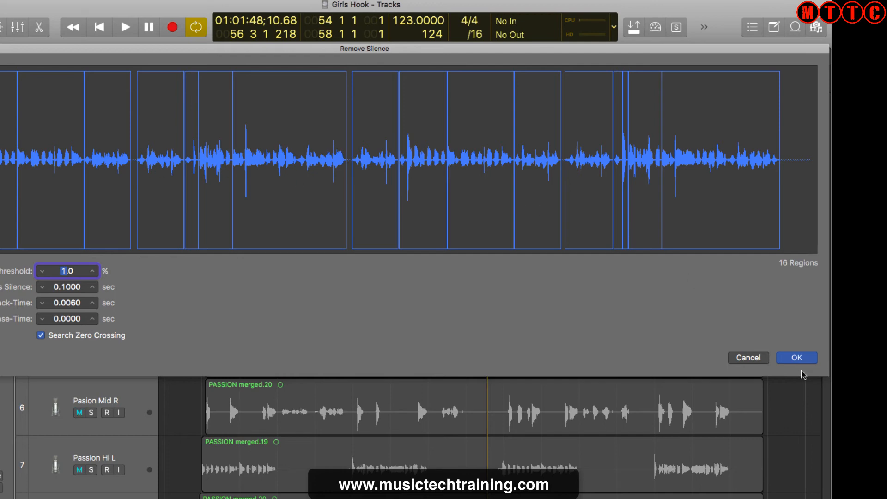
pyautogui.click(795, 358)
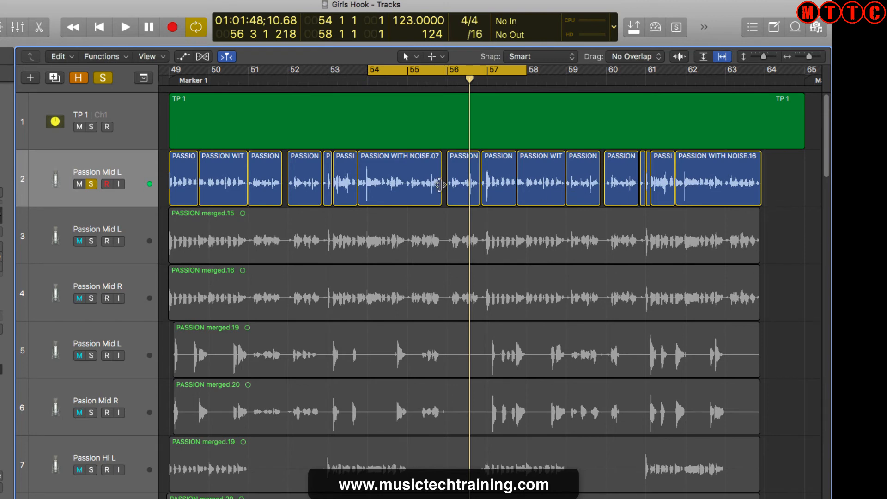
pyautogui.press('space')
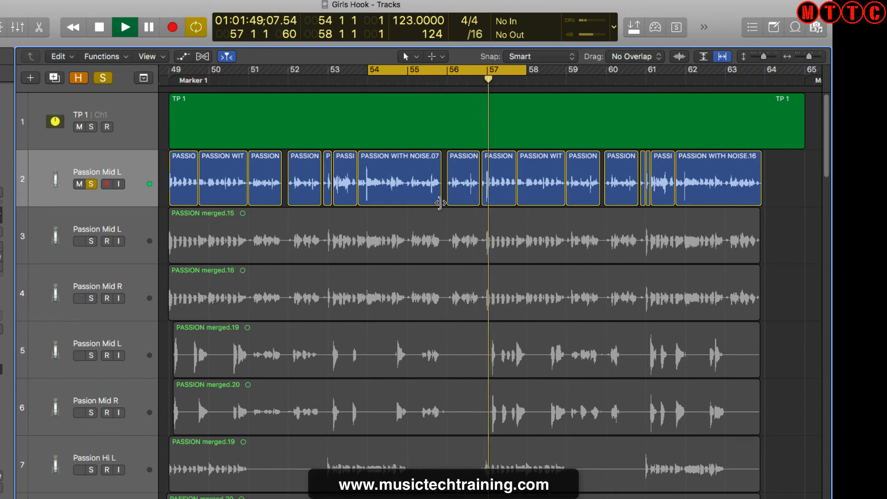
pyautogui.press('space')
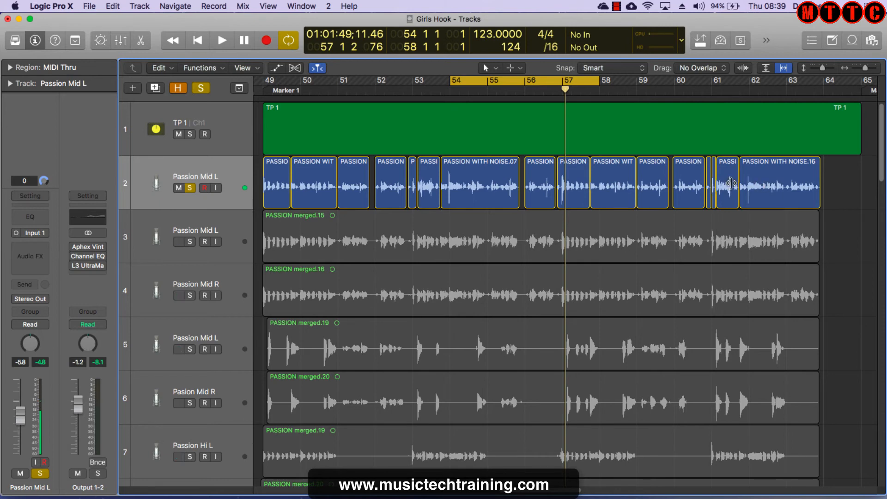
pyautogui.click(468, 242)
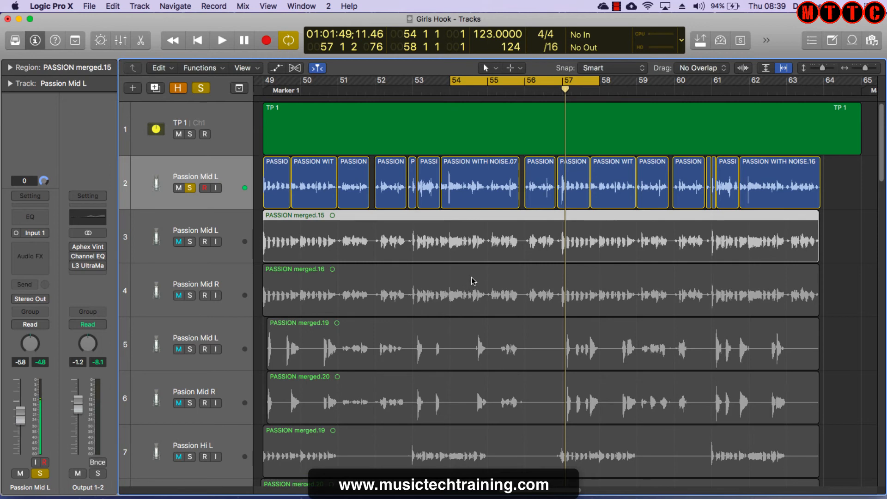
pyautogui.click(475, 284)
pyautogui.click(482, 340)
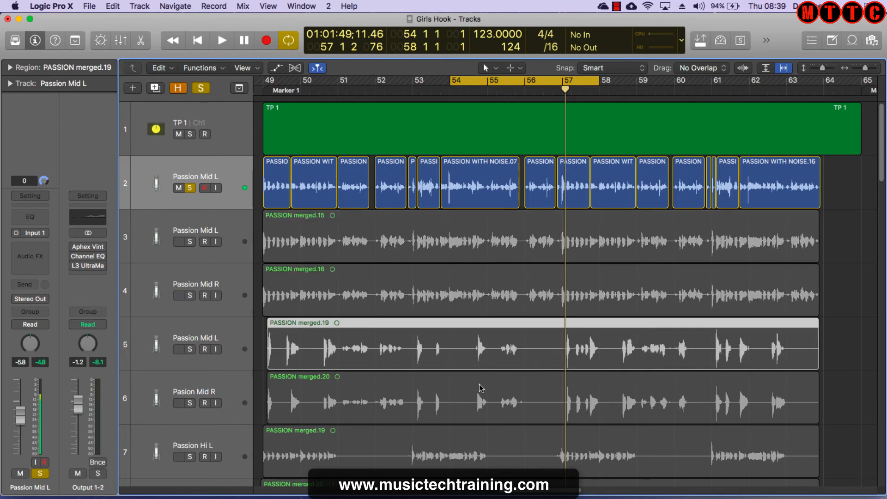
pyautogui.click(480, 388)
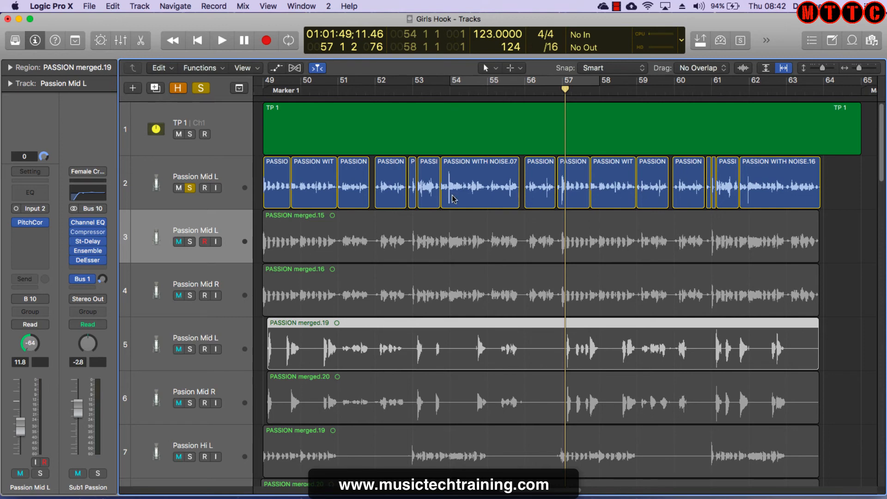
# Step: Select all 16 split regions on track 2 and join them (Command-J), creating a new audio file
pyautogui.click(277, 189)
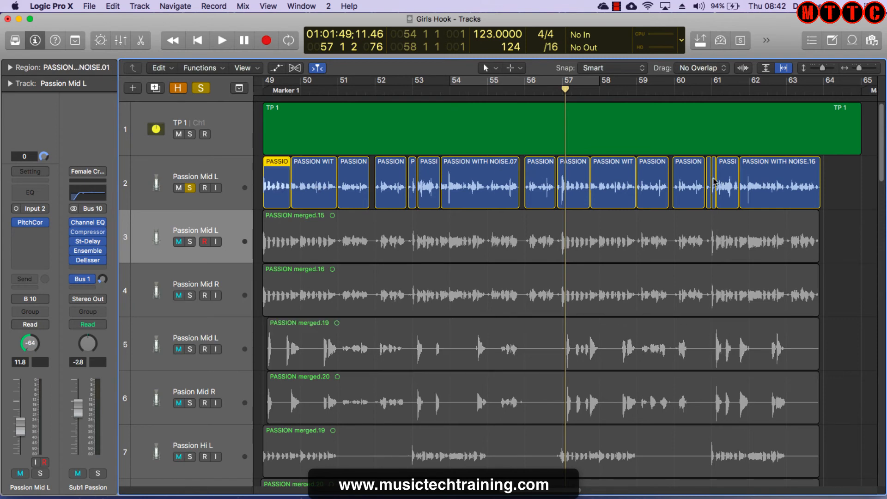
pyautogui.moveTo(828, 186)
pyautogui.mouseDown()
pyautogui.moveTo(363, 202)
pyautogui.moveTo(277, 189)
pyautogui.mouseUp()
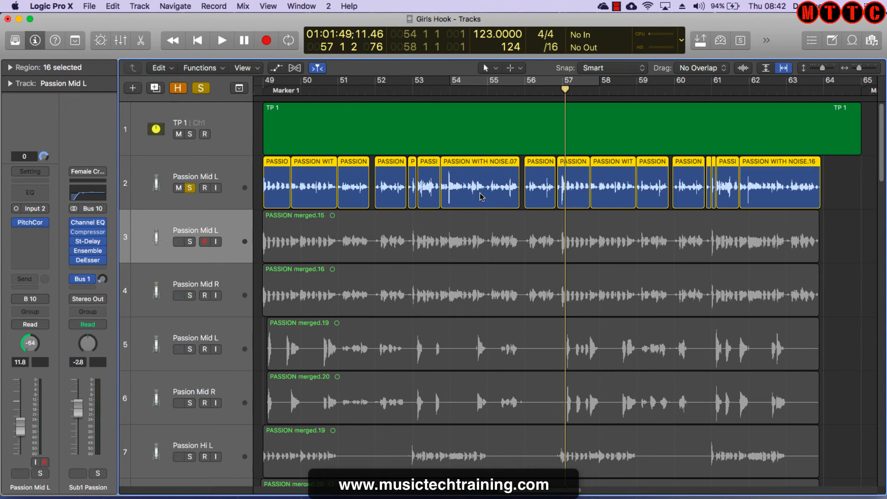
pyautogui.press('super+j')
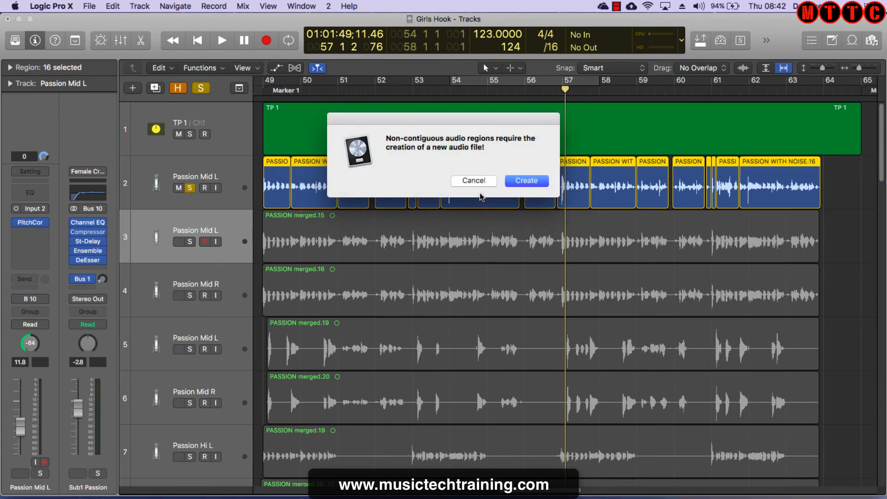
pyautogui.click(530, 182)
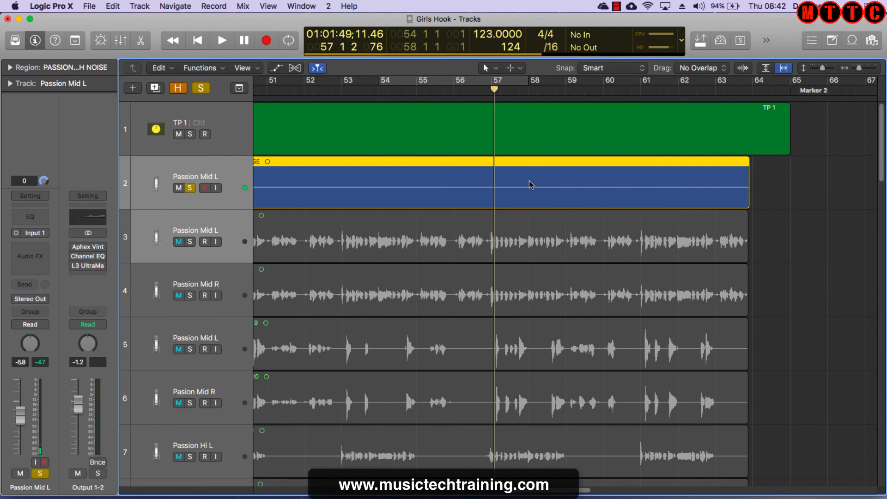
# Step: Move the playhead to about bar 56, zoom in to bars 54–59, and audition the joined vocal
pyautogui.moveTo(504, 89); pyautogui.dragTo(551, 89)
pyautogui.press('super+Right')
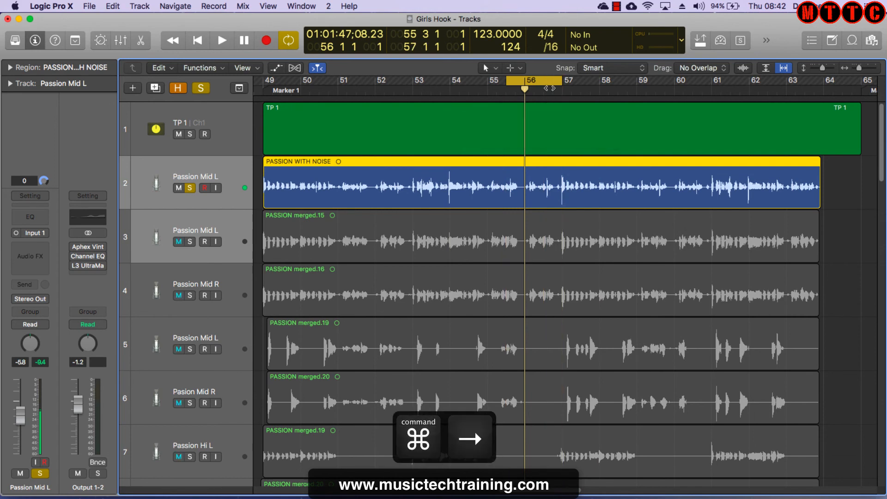
pyautogui.press('super+Right')
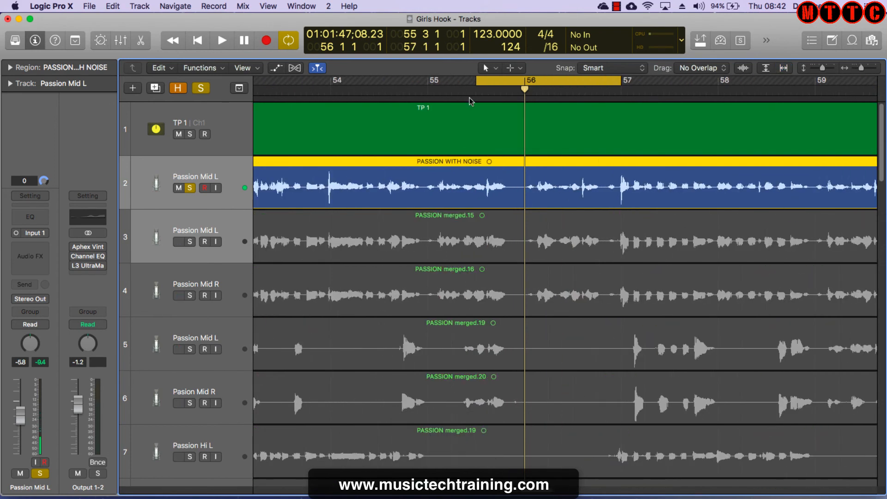
pyautogui.press('space')
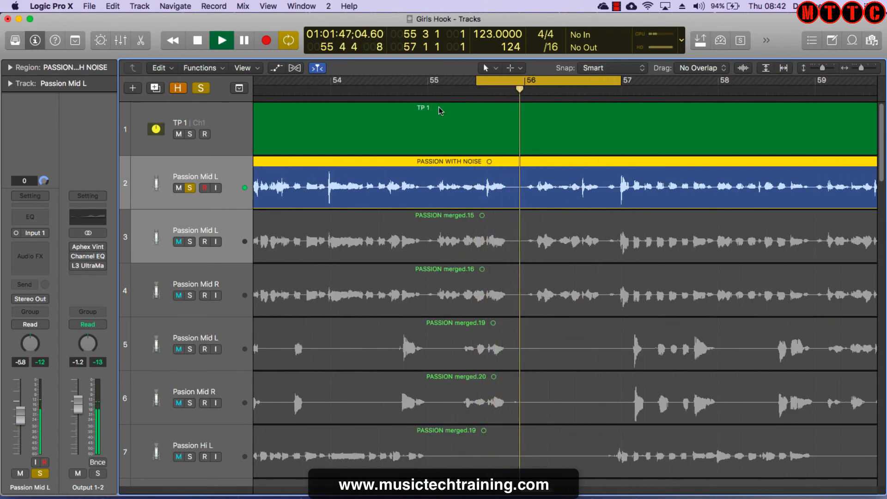
pyautogui.press('space')
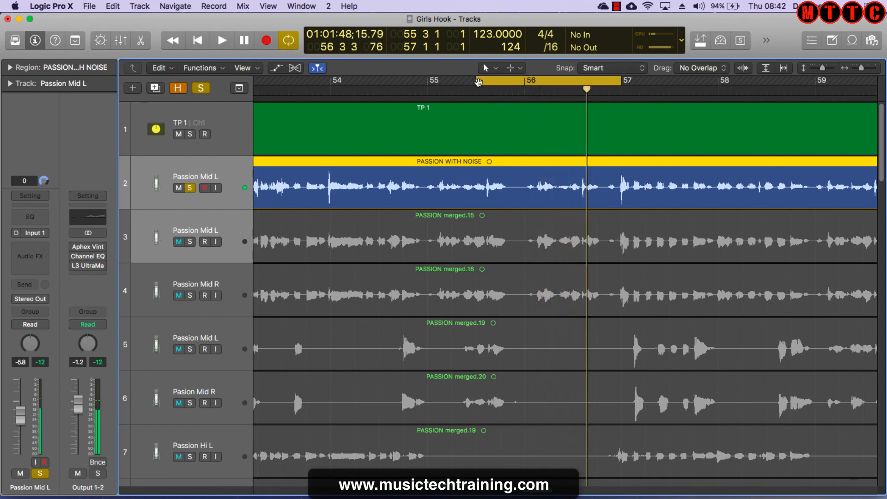
# Step: Extend the cycle range to start at bar 55 and play it back again
pyautogui.moveTo(460, 85); pyautogui.dragTo(428, 90)
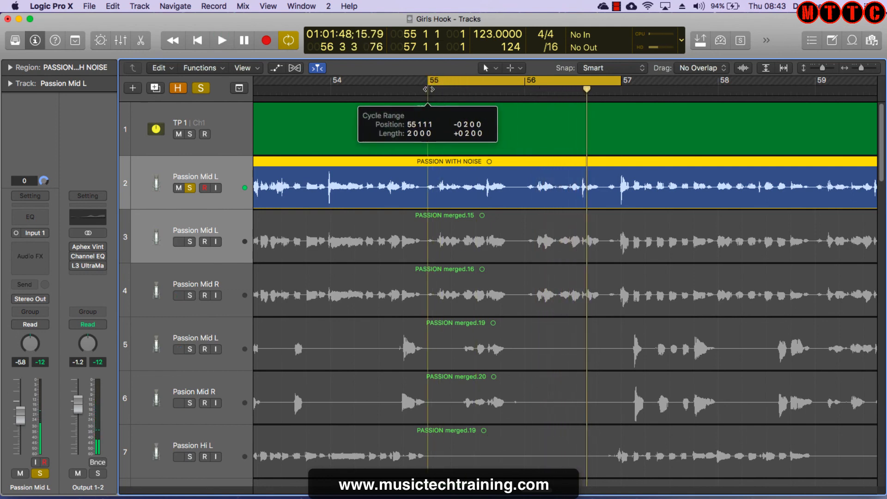
pyautogui.press('space')
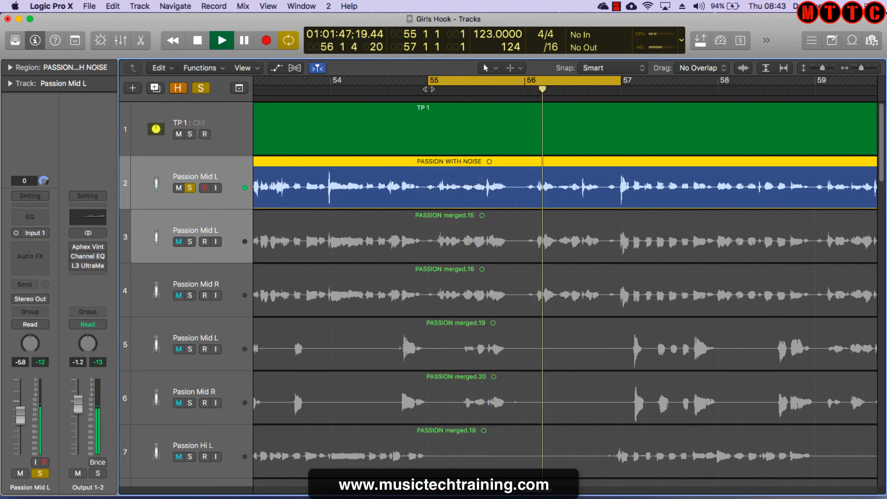
pyautogui.press('space')
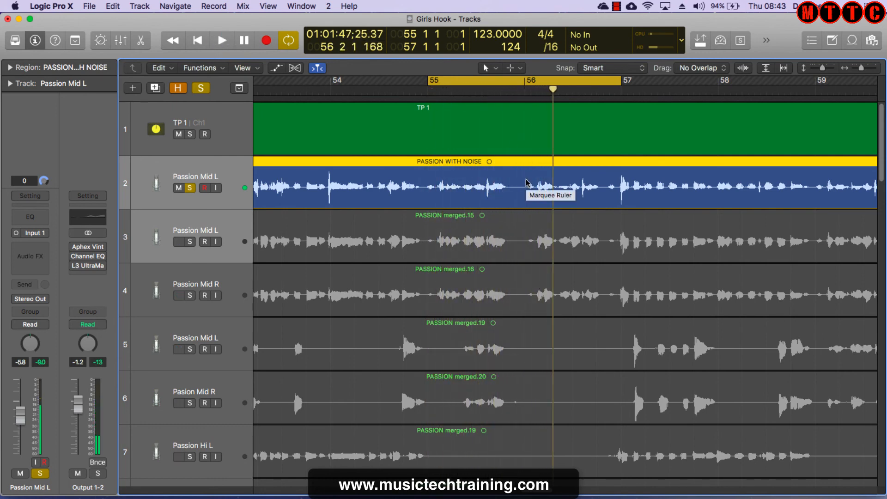